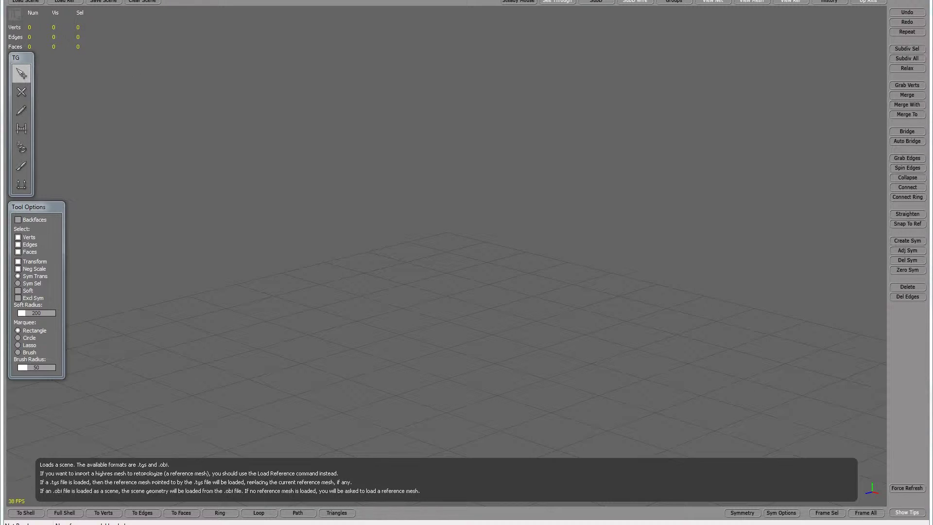
# Start creating a new project and choose the JAG folder on drive C as its parent location.
pyautogui.click(12, 1)
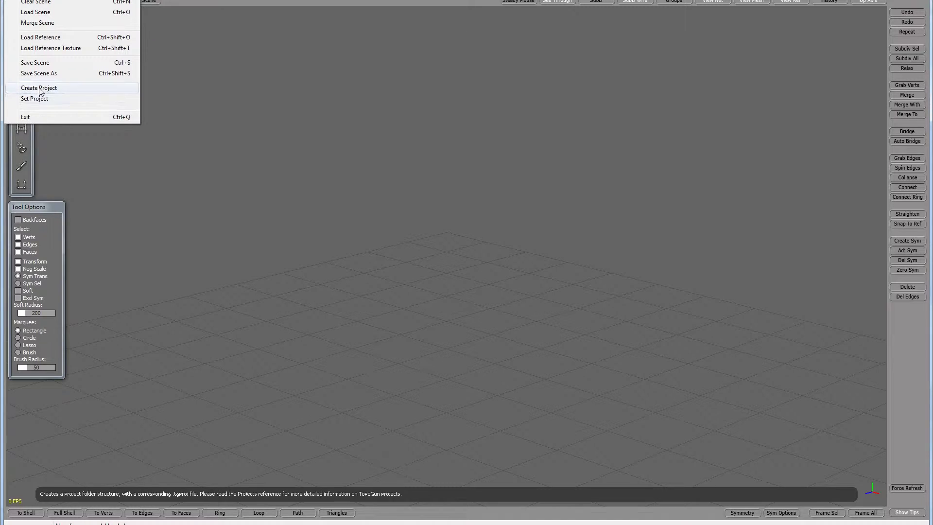
pyautogui.click(41, 88)
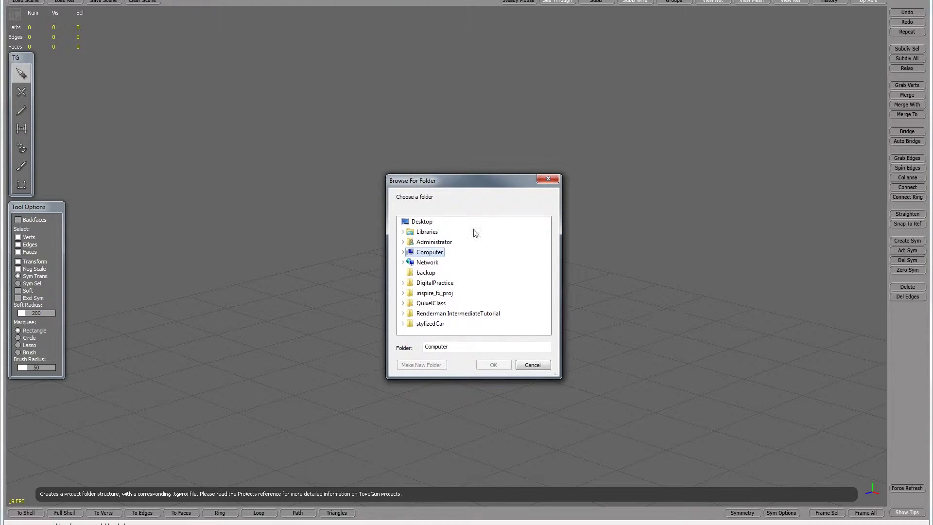
pyautogui.click(402, 252)
pyautogui.doubleClick(438, 262)
pyautogui.click(430, 272)
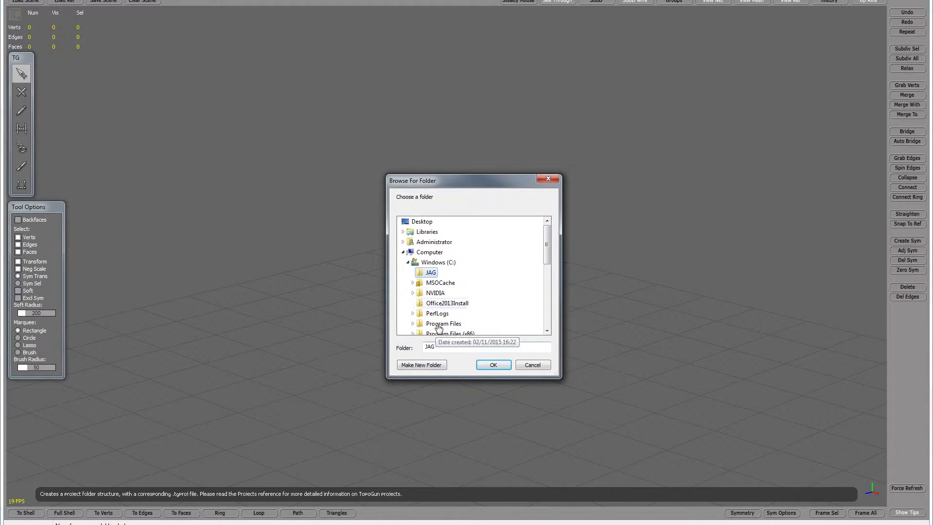
# Make a subfolder in JAG, enter TopoGunProject as the folder name, and name the new project jagretopo.
pyautogui.click(423, 366)
pyautogui.click(446, 348)
pyautogui.doubleClick(446, 348)
pyautogui.press('BackSpace')
pyautogui.press('BackSpace')
pyautogui.press('BackSpace')
pyautogui.press('BackSpace')
pyautogui.press('BackSpace')
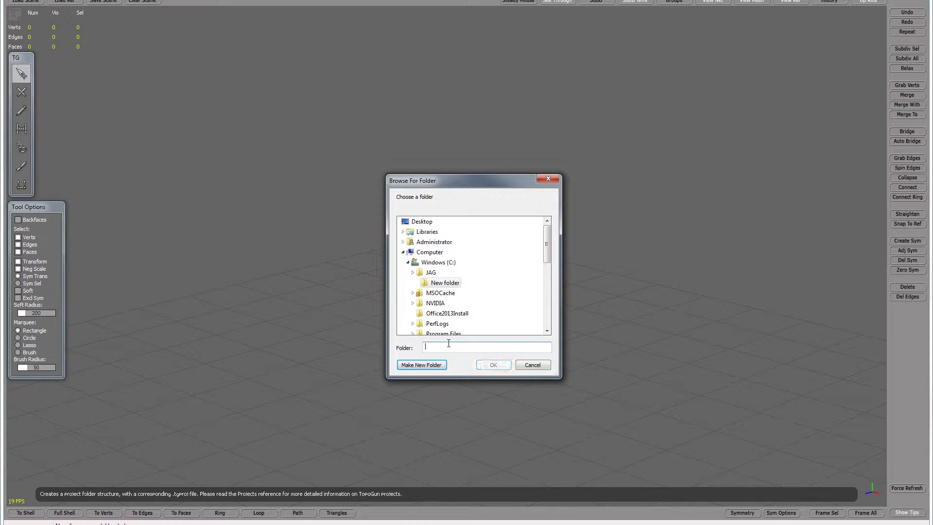
pyautogui.write('TopoGunProject')
pyautogui.click(492, 365)
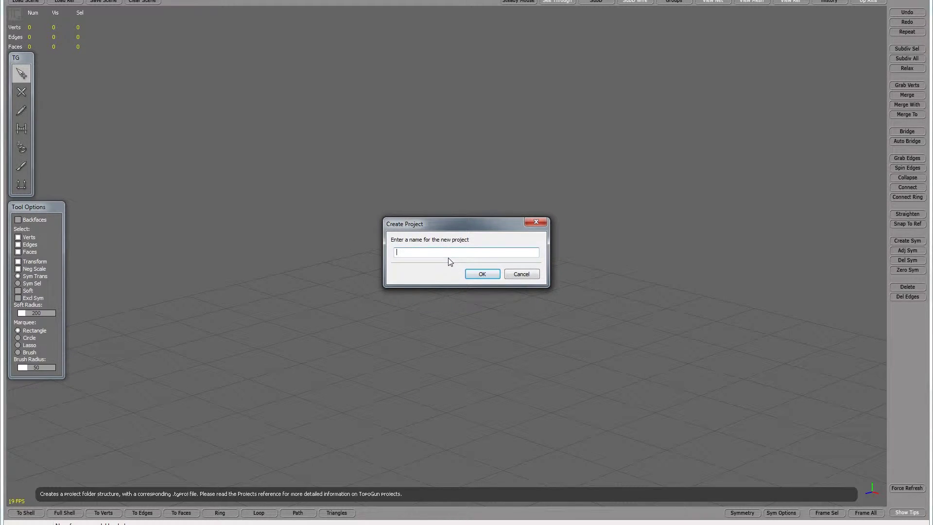
pyautogui.write('jagretopo')
pyautogui.click(481, 273)
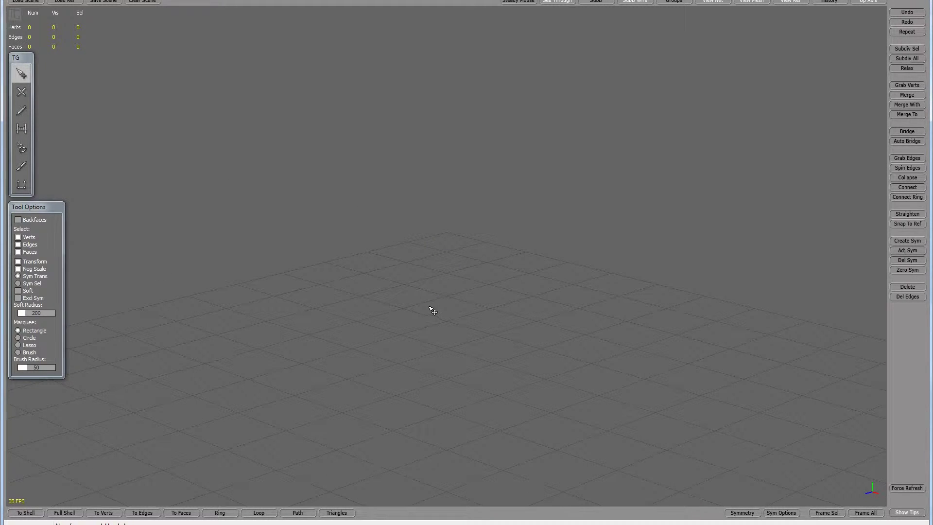
# Switch to Windows Explorer and open the jagretopo project folder inside JAG's New folder on drive C to review its structure.
pyautogui.moveTo(78, 520)
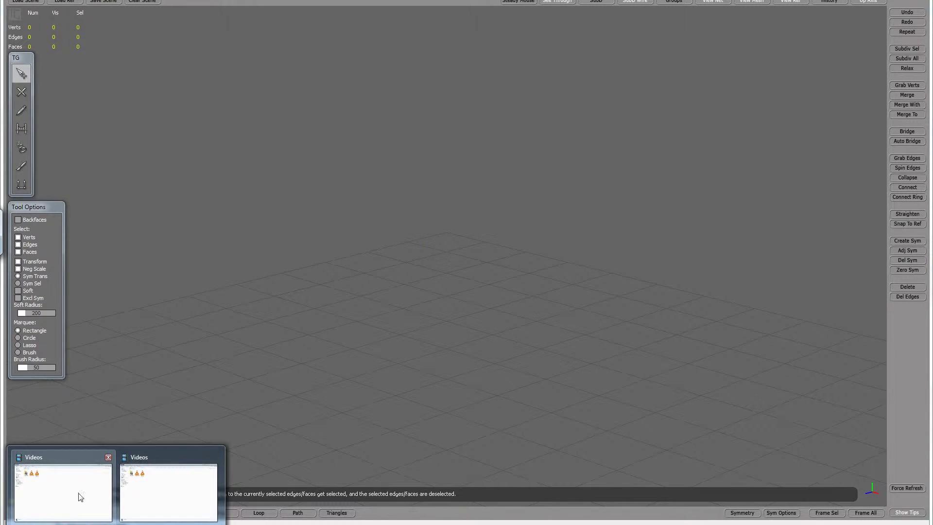
pyautogui.press('super')
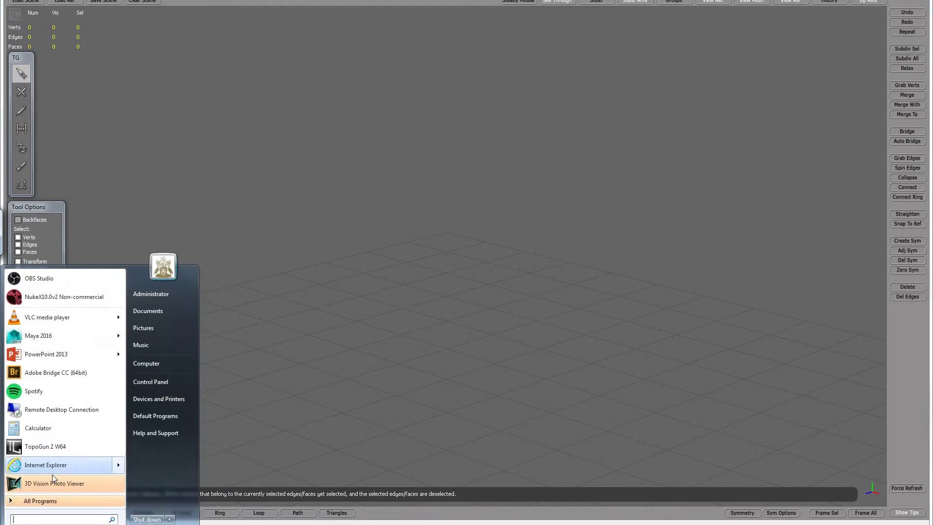
pyautogui.press('Escape')
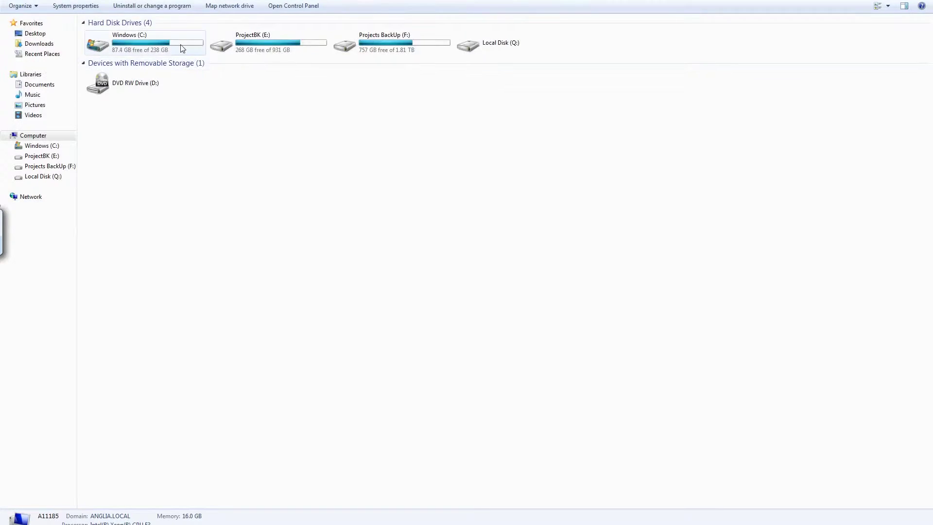
pyautogui.click(114, 45)
pyautogui.doubleClick(114, 47)
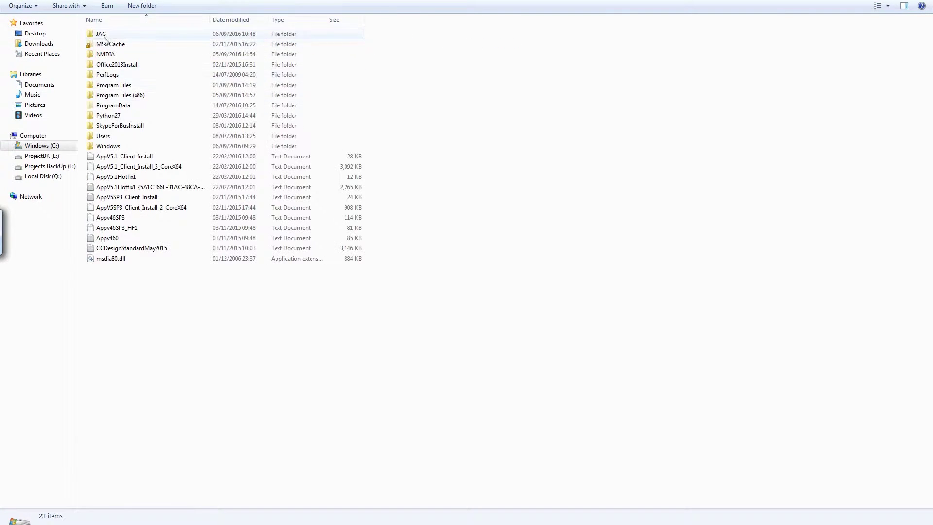
pyautogui.doubleClick(101, 34)
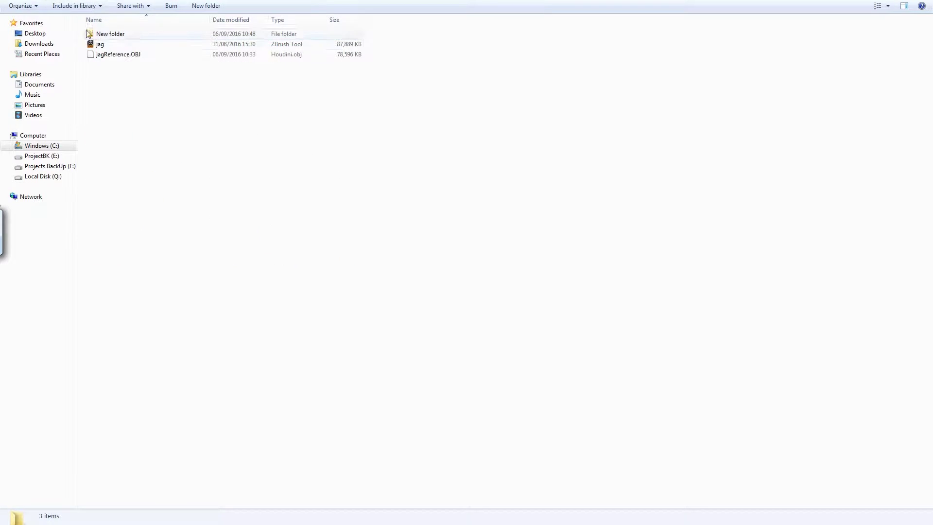
pyautogui.doubleClick(113, 35)
pyautogui.doubleClick(112, 36)
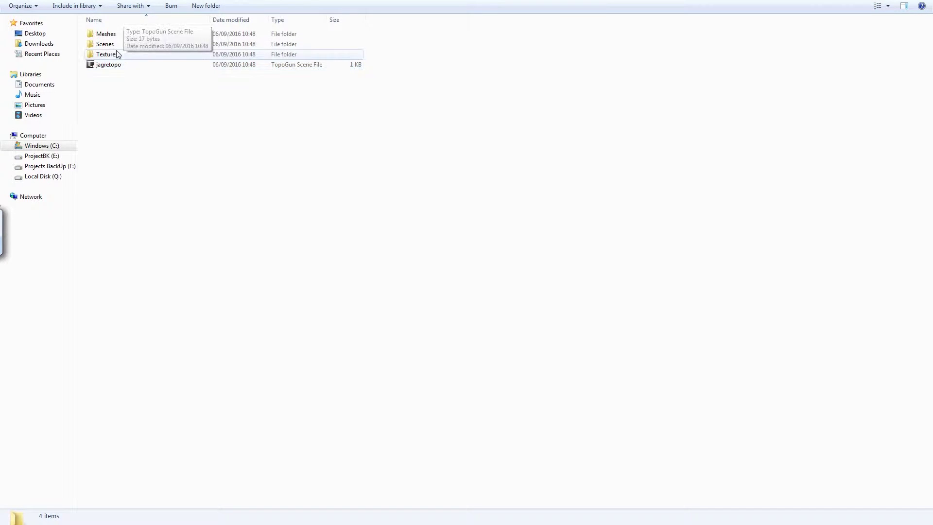
# Move jagReference.OBJ from the JAG folder into the jagretopo project's Meshes folder.
pyautogui.doubleClick(118, 37)
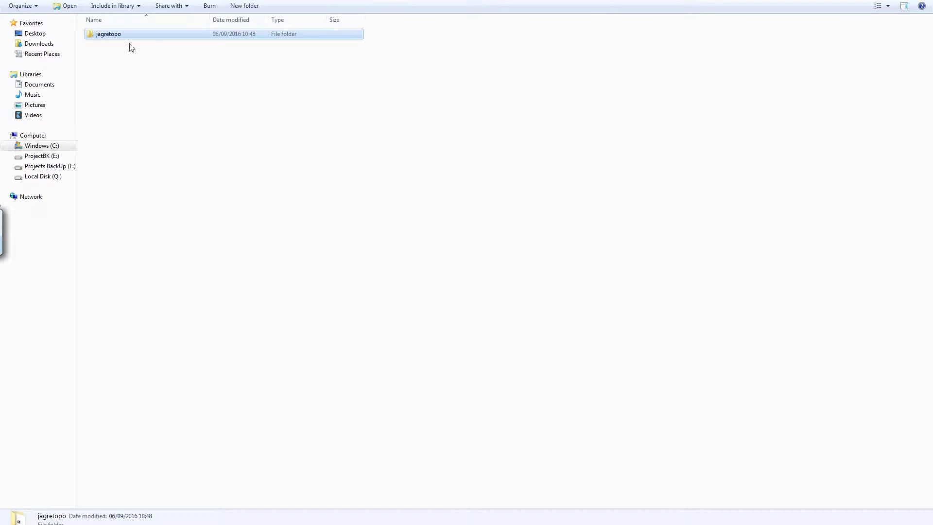
pyautogui.click(127, 56)
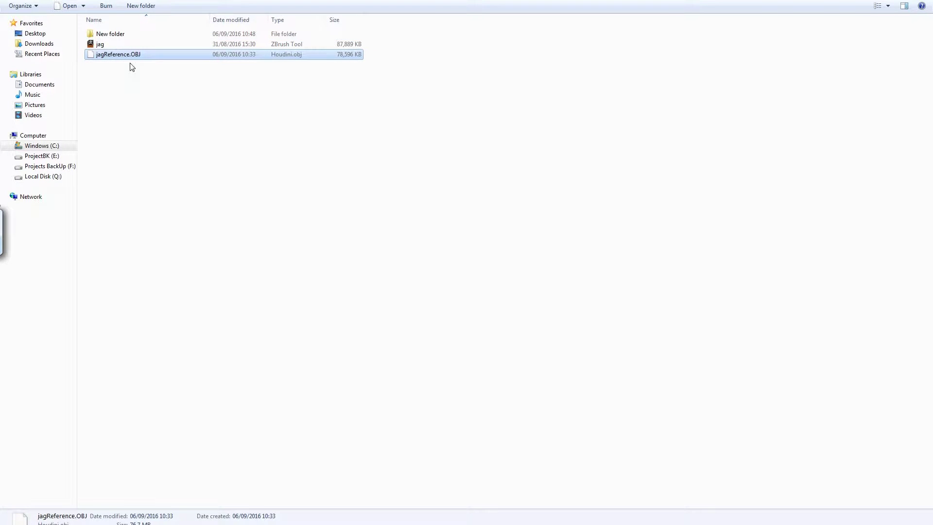
pyautogui.doubleClick(116, 36)
pyautogui.doubleClick(112, 38)
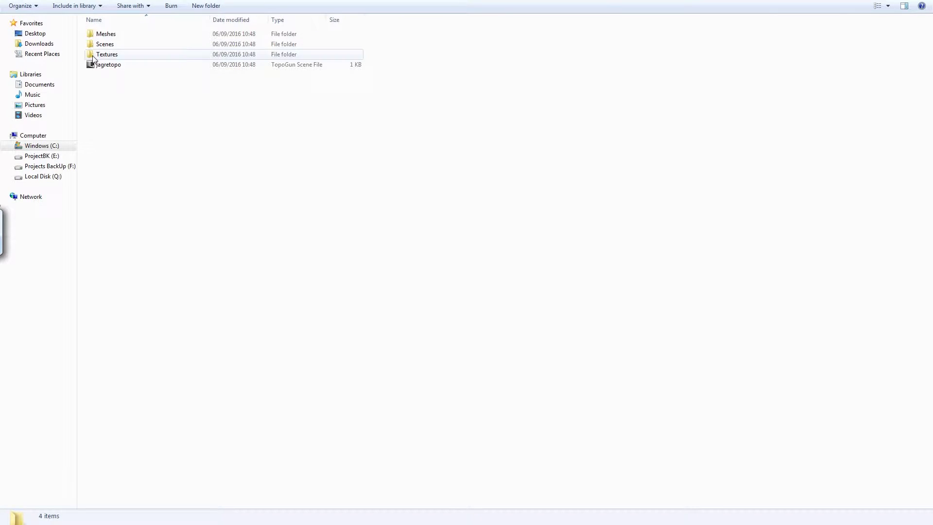
pyautogui.doubleClick(110, 35)
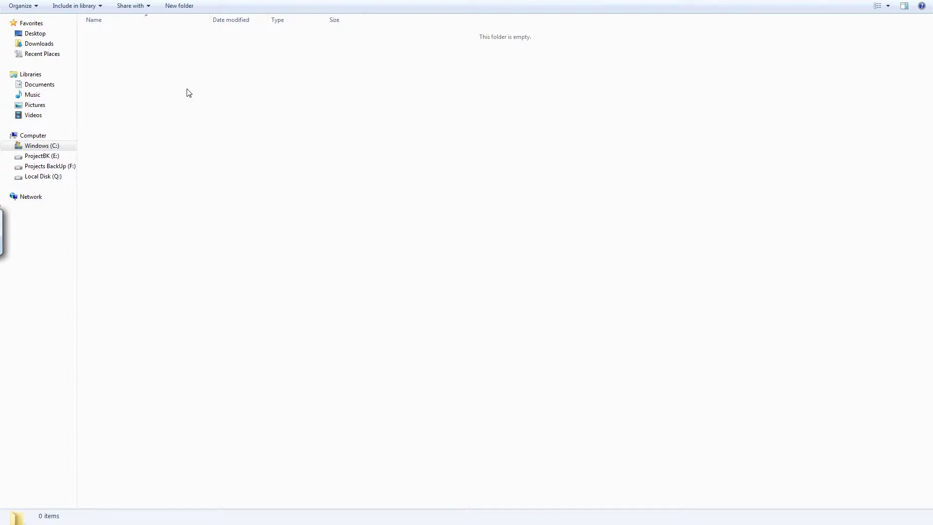
pyautogui.hotkey('ctrl', 'v')
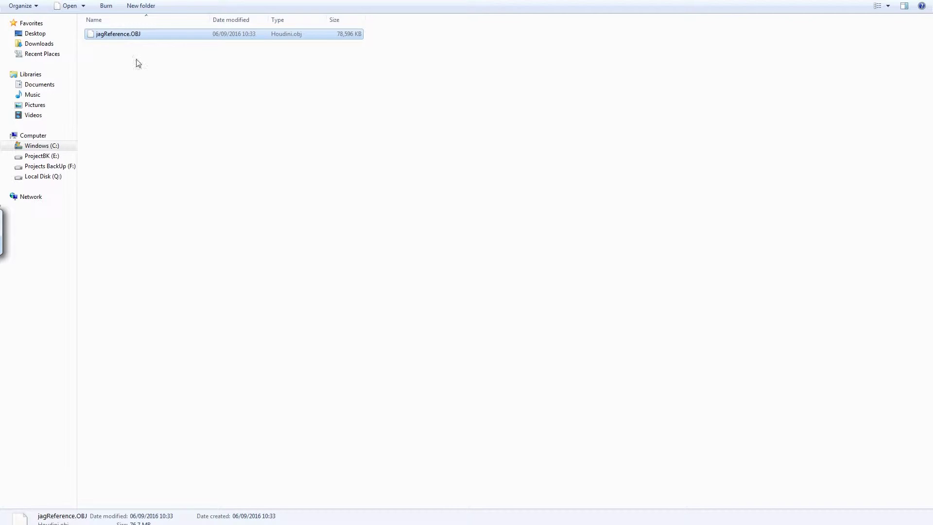
pyautogui.click(146, 79)
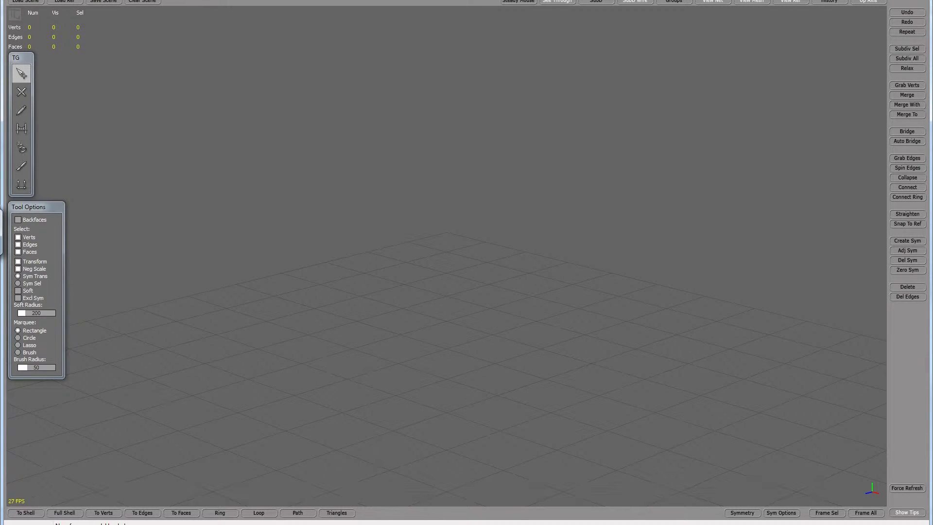
pyautogui.click(187, 1)
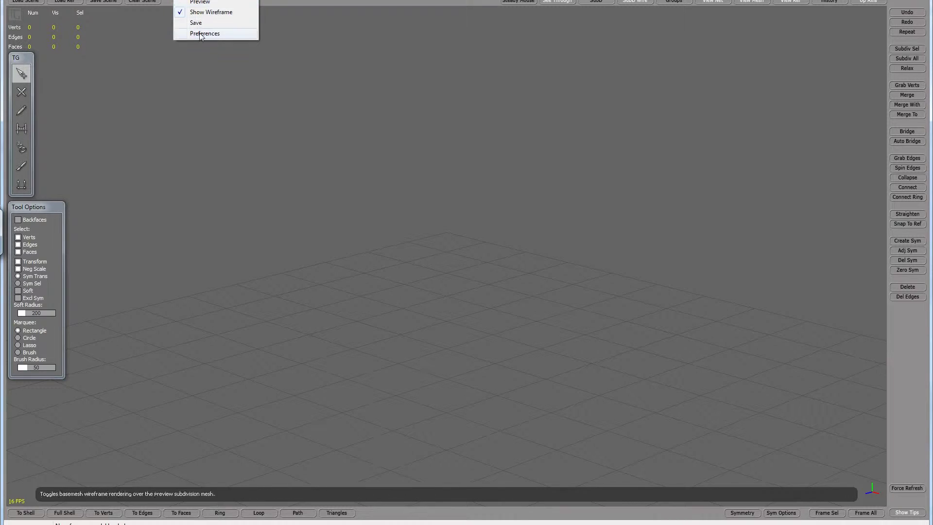
pyautogui.click(241, 1)
pyautogui.click(241, 1)
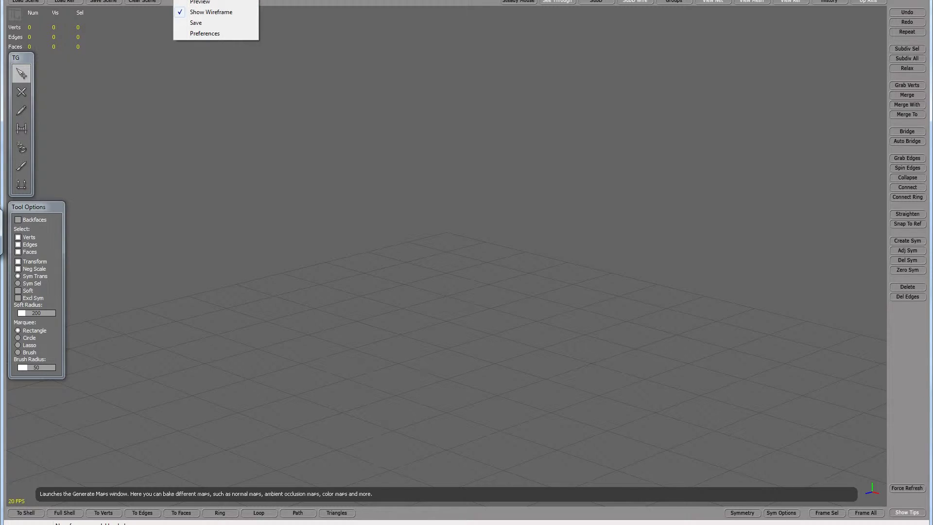
pyautogui.moveTo(249, 1)
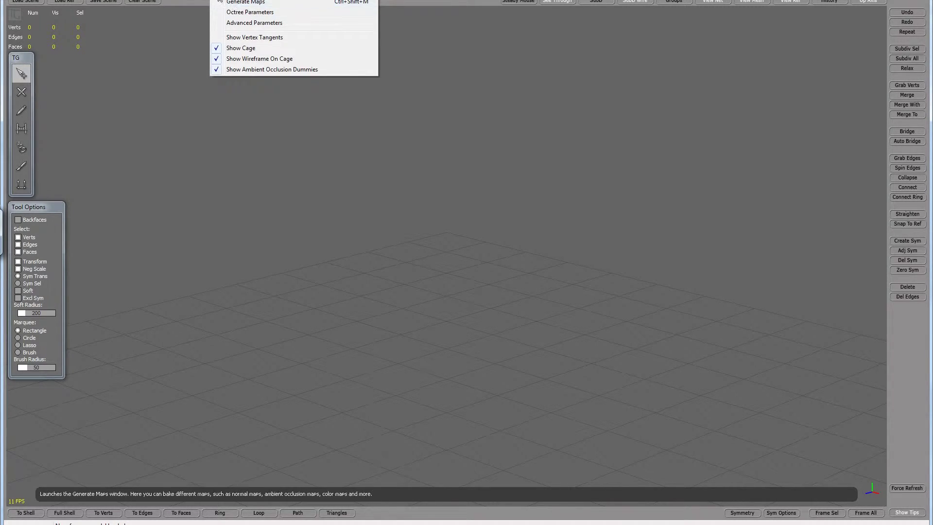
pyautogui.moveTo(253, 0)
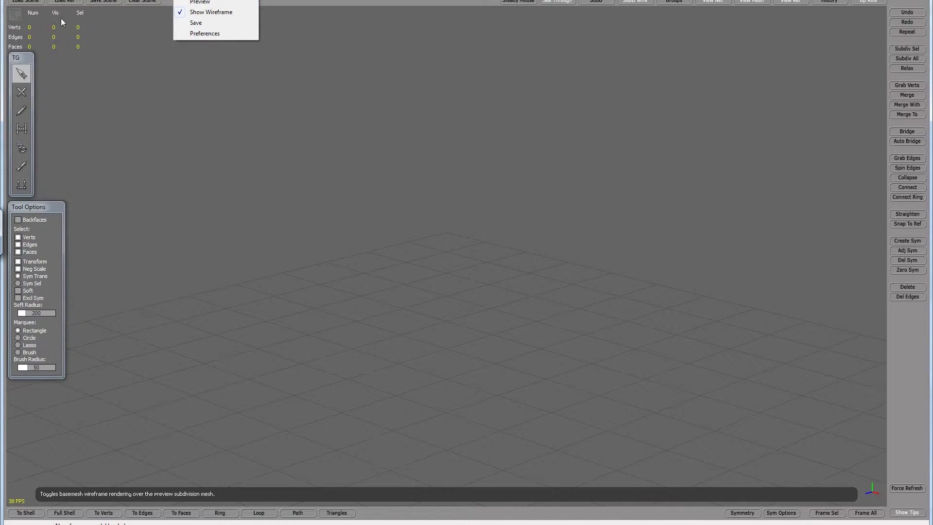
pyautogui.moveTo(85, 1)
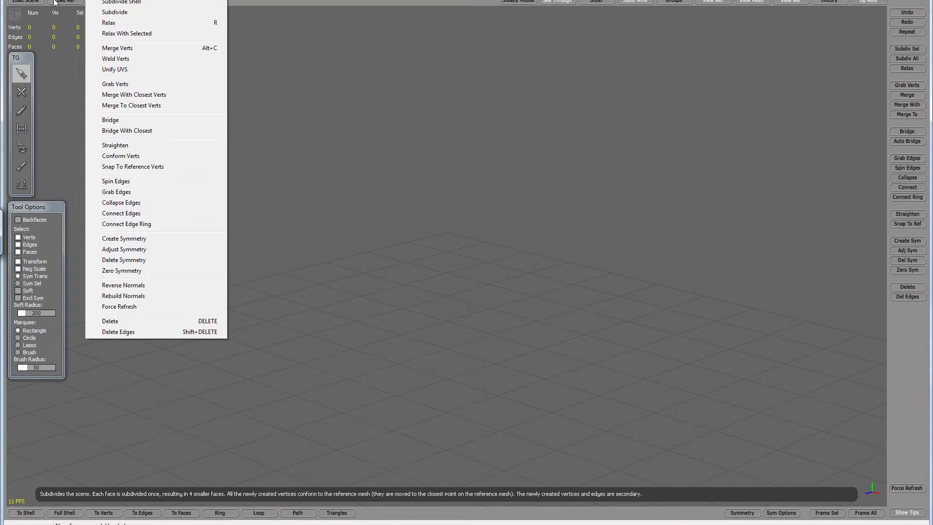
# Load jagReference.OBJ from the project's Meshes folder as the high-resolution reference mesh.
pyautogui.click(61, 2)
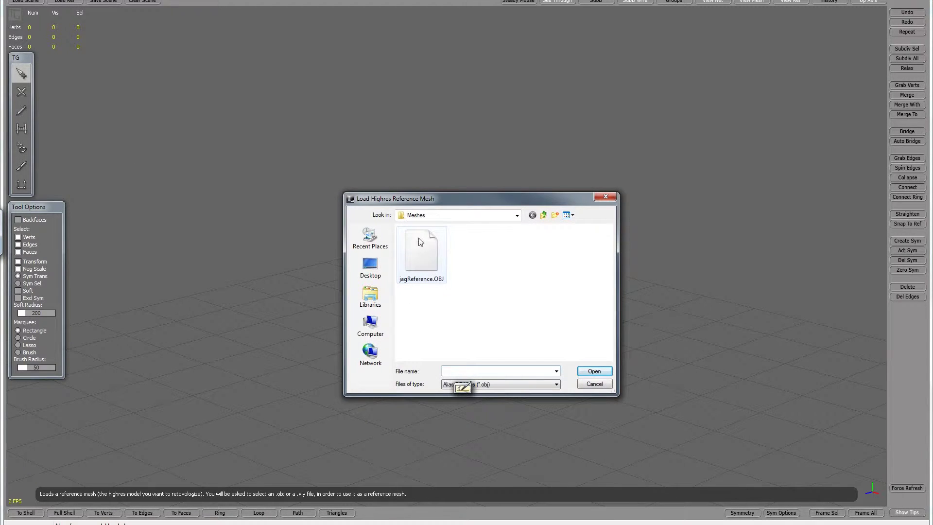
pyautogui.click(436, 216)
pyautogui.click(435, 216)
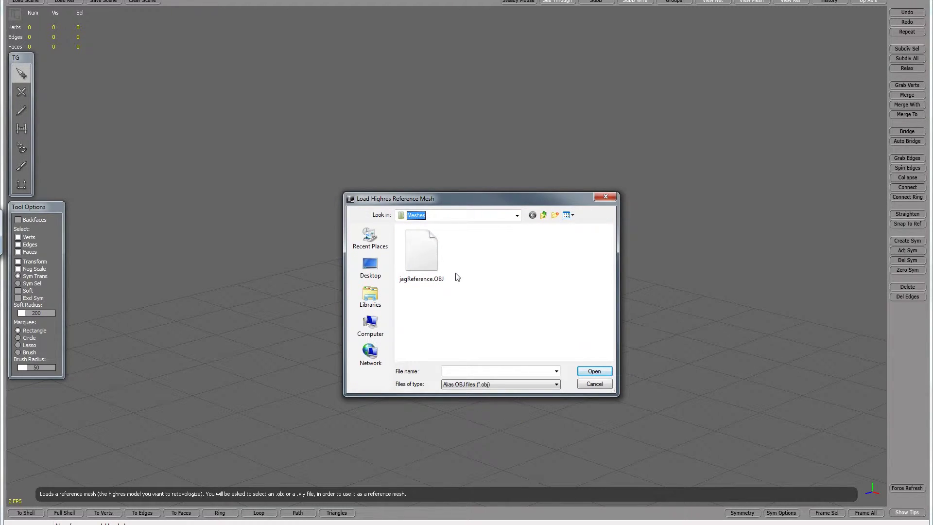
pyautogui.click(428, 250)
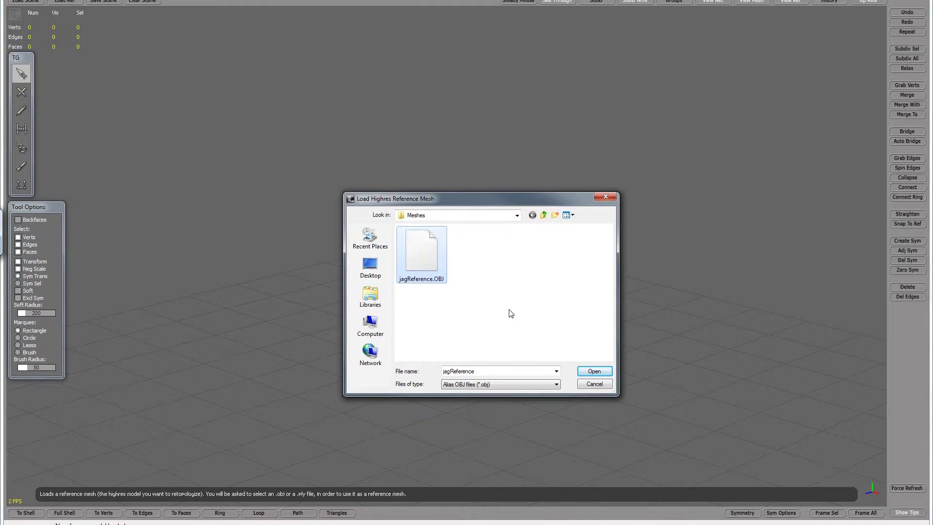
pyautogui.click(594, 371)
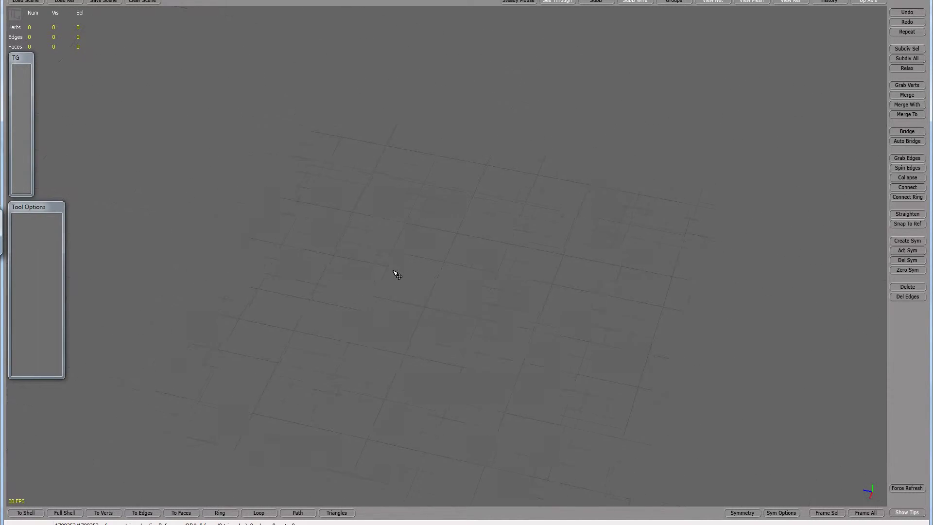
# Examine the loaded jaguar reference mesh from several angles, both as a whole and close up around the body and legs.
pyautogui.moveTo(397, 275); pyautogui.dragTo(384, 300, button='middle')
pyautogui.scroll(5, 384, 300)
pyautogui.moveTo(493, 305); pyautogui.dragTo(398, 260, button='middle')
pyautogui.scroll(-4, 458, 283)
pyautogui.scroll(6, 395, 258)
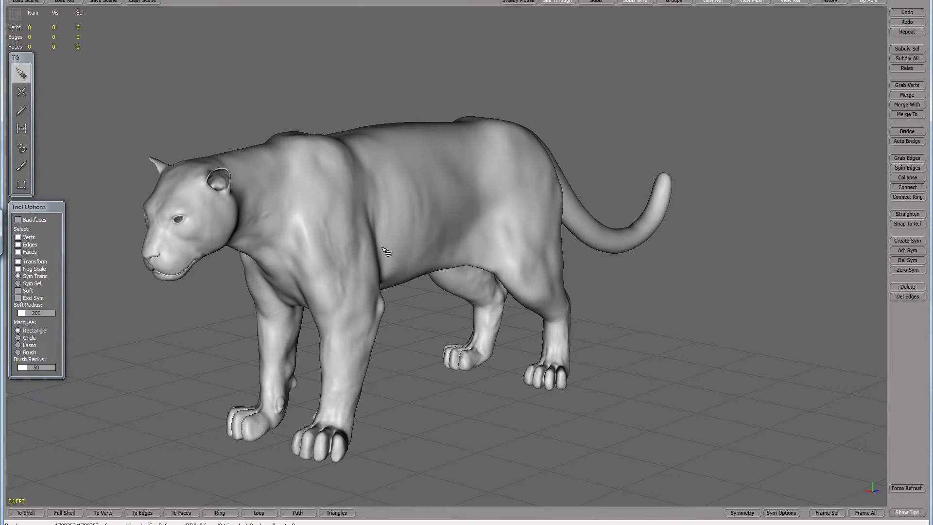
pyautogui.keyDown('alt'); pyautogui.moveTo(413, 250); pyautogui.dragTo(451, 256, button='right'); pyautogui.keyUp('alt')
pyautogui.keyDown('alt'); pyautogui.moveTo(451, 256); pyautogui.dragTo(409, 226, button='middle'); pyautogui.keyUp('alt')
pyautogui.keyDown('alt'); pyautogui.moveTo(408, 231); pyautogui.dragTo(380, 236, button='right'); pyautogui.keyUp('alt')
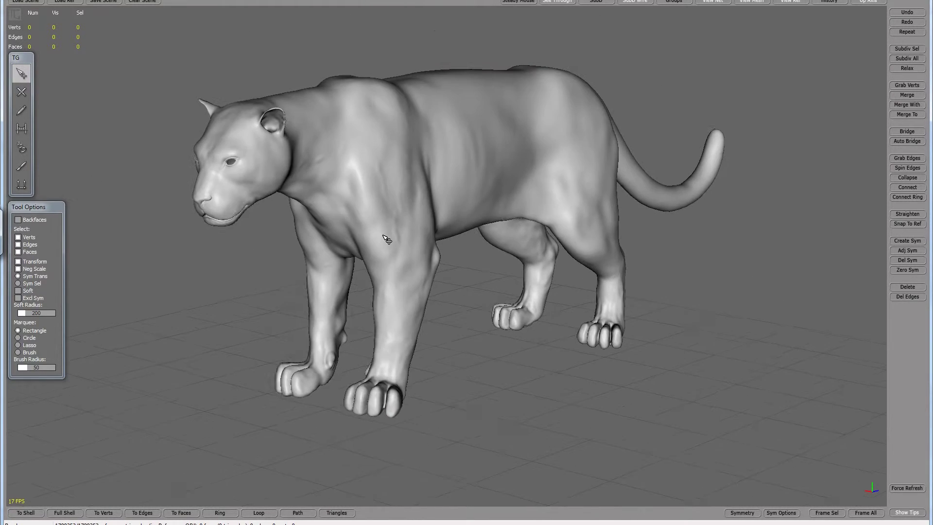
pyautogui.keyDown('alt'); pyautogui.moveTo(381, 236); pyautogui.dragTo(383, 245, button='middle'); pyautogui.keyUp('alt')
pyautogui.keyDown('alt'); pyautogui.moveTo(383, 245); pyautogui.dragTo(387, 254); pyautogui.keyUp('alt')
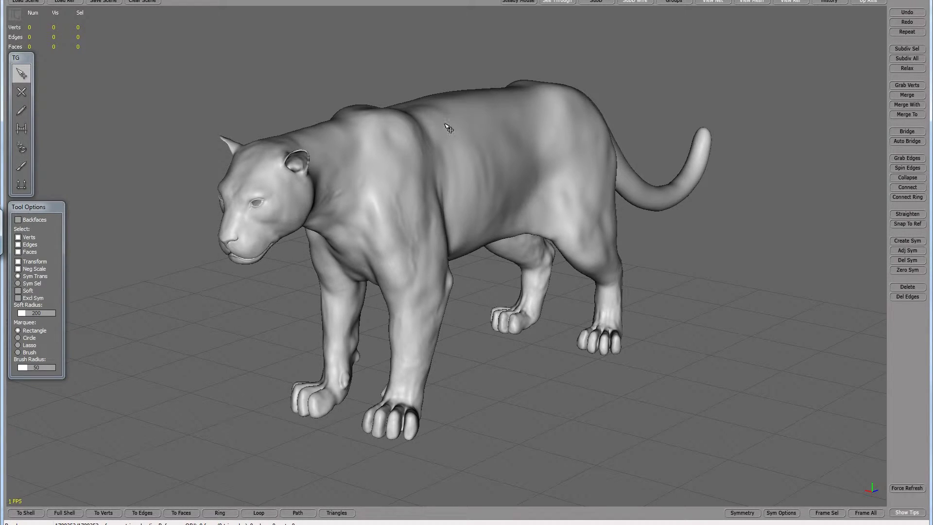
pyautogui.moveTo(371, 156); pyautogui.dragTo(322, 89, button='middle')
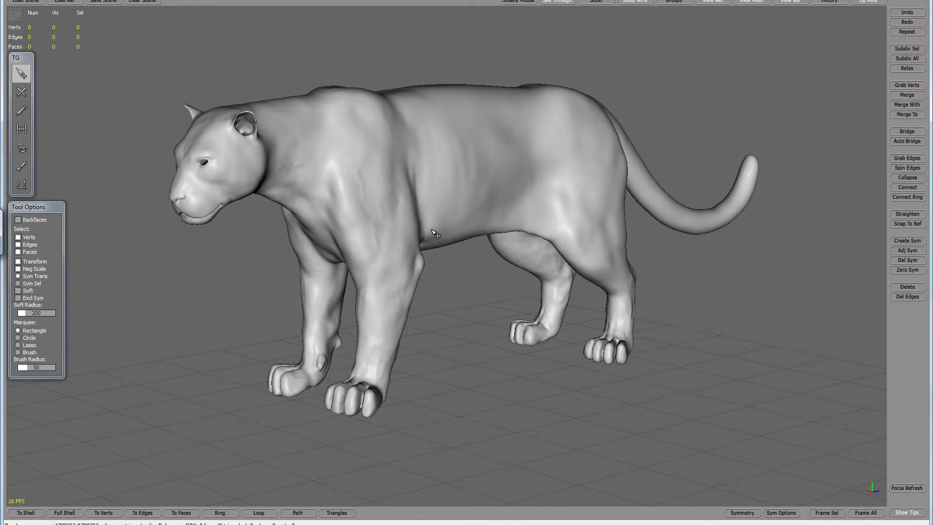
pyautogui.moveTo(205, 301); pyautogui.dragTo(204, 275, button='middle')
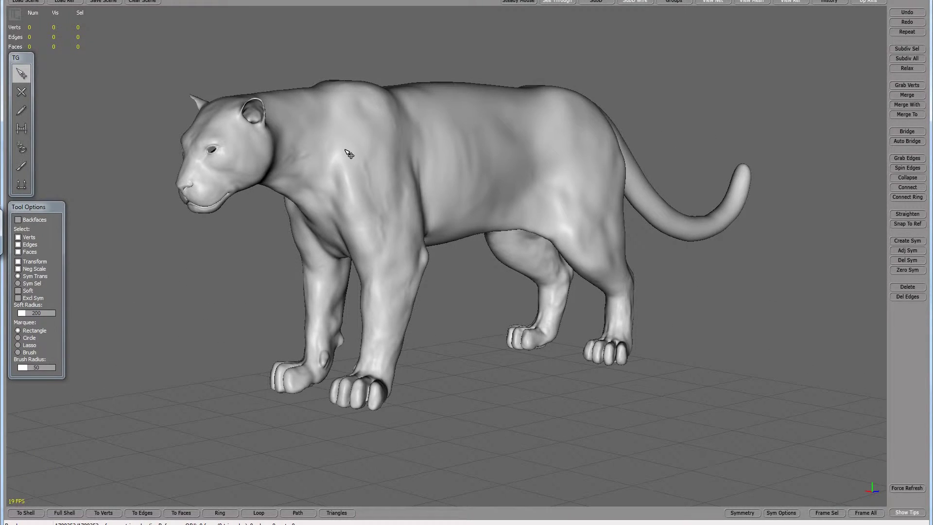
pyautogui.moveTo(254, 254); pyautogui.dragTo(258, 262, button='middle')
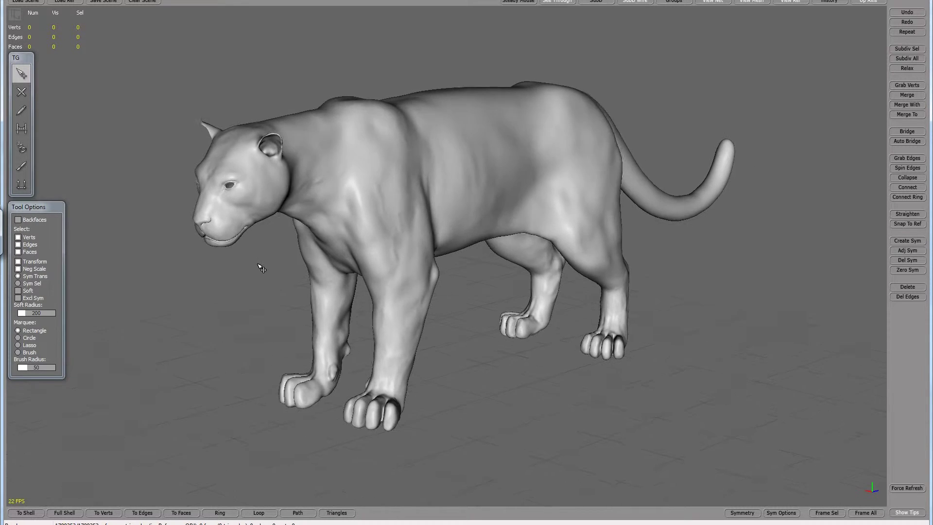
pyautogui.scroll(5, 253, 263)
pyautogui.scroll(-5, 456, 299)
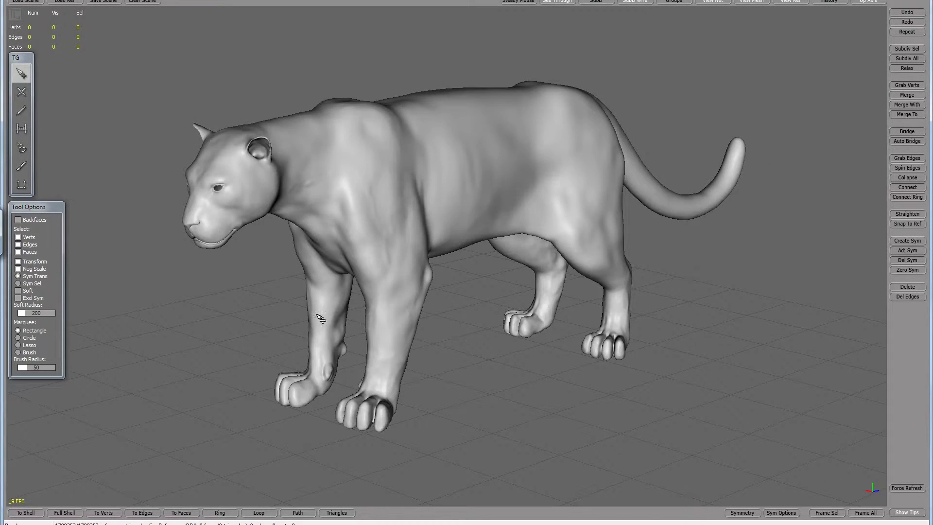
pyautogui.moveTo(321, 318); pyautogui.dragTo(292, 325, button='middle')
pyautogui.scroll(5, 280, 326)
pyautogui.scroll(-8, 279, 327)
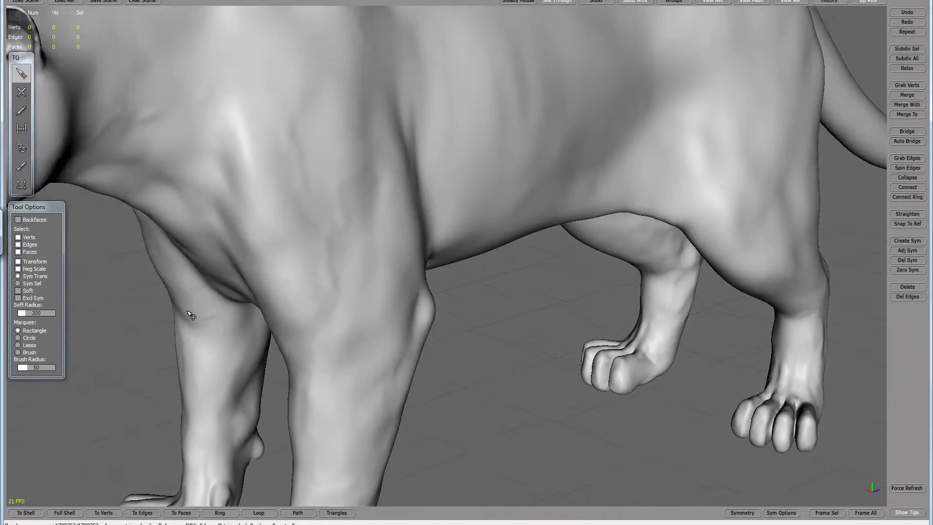
# Examine the jaguar reference mesh's overall proportions, head, neck and shoulder from changing distances and angles.
pyautogui.scroll(4, 240, 307)
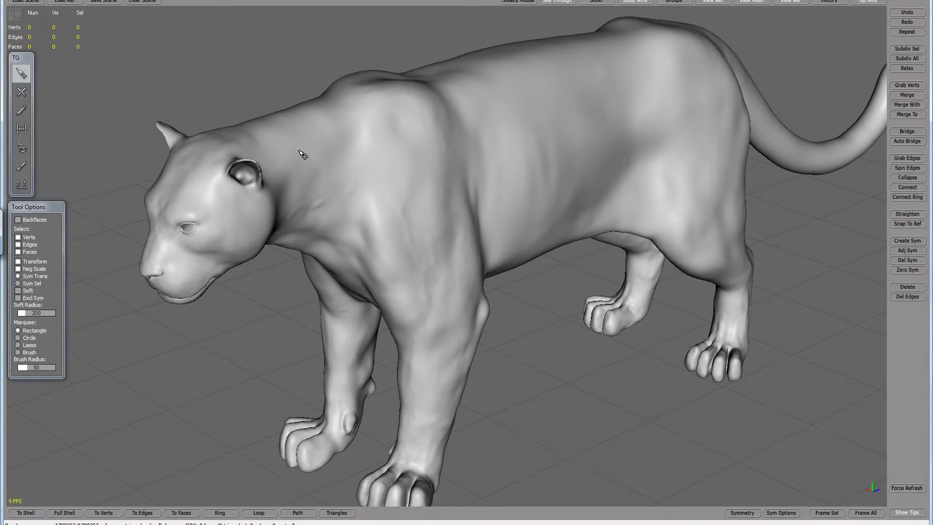
pyautogui.moveTo(228, 85); pyautogui.dragTo(254, 123, button='middle')
pyautogui.scroll(-3, 227, 125)
pyautogui.scroll(5, 225, 116)
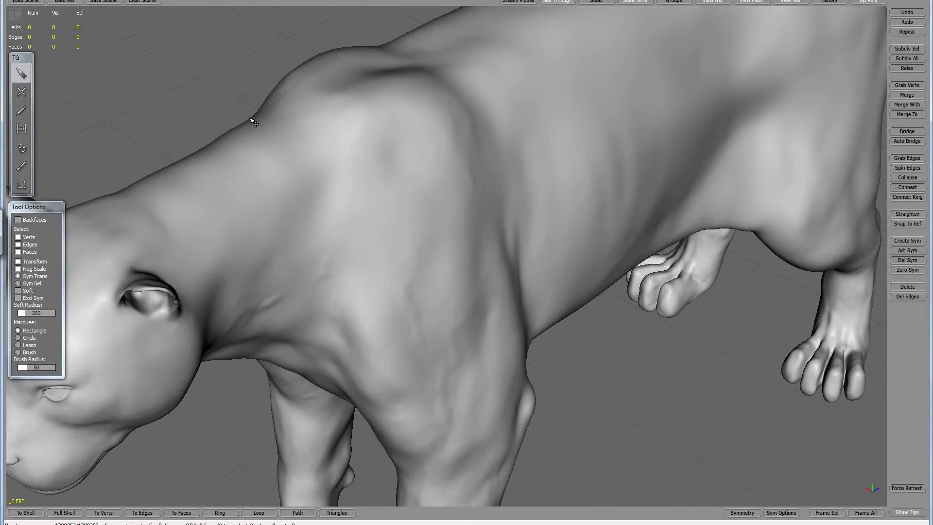
pyautogui.scroll(-5, 237, 129)
pyautogui.scroll(4, 242, 128)
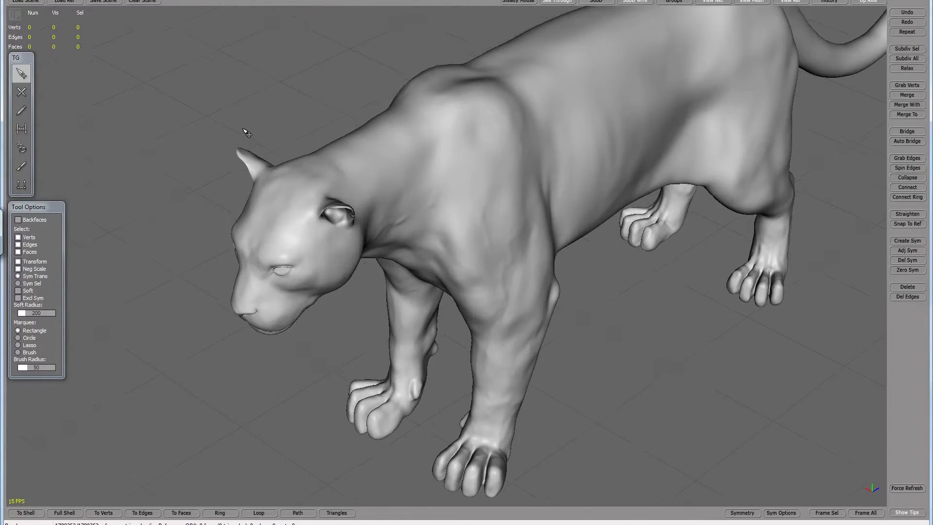
pyautogui.moveTo(237, 146); pyautogui.dragTo(238, 176, button='middle')
pyautogui.scroll(-4, 237, 174)
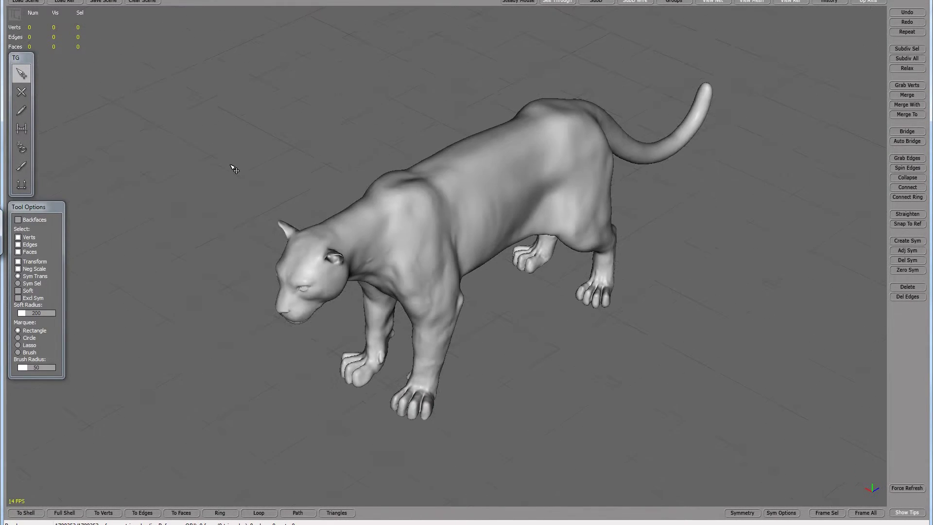
pyautogui.scroll(3, 232, 168)
pyautogui.scroll(1, 238, 170)
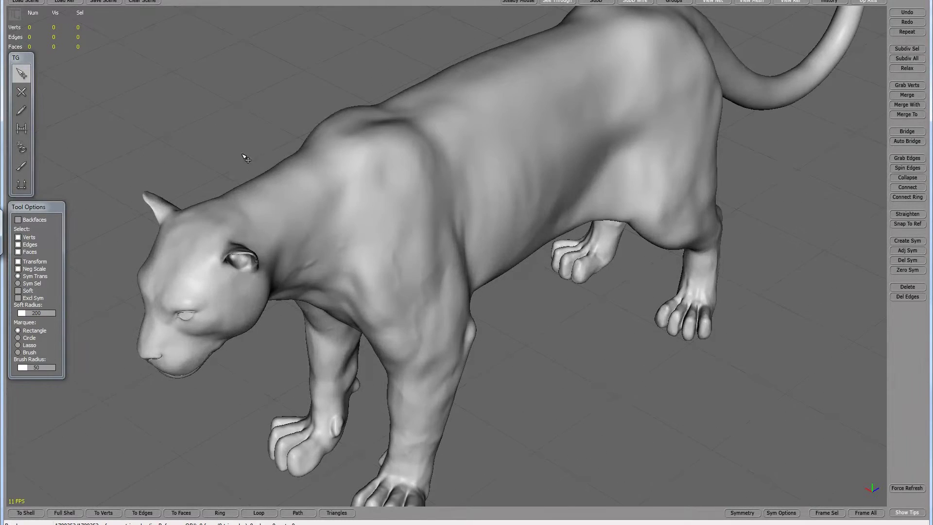
pyautogui.scroll(-2, 245, 160)
pyautogui.scroll(6, 257, 194)
pyautogui.scroll(-6, 261, 198)
pyautogui.moveTo(261, 194); pyautogui.dragTo(402, 106, button='middle')
pyautogui.scroll(4, 480, 122)
pyautogui.moveTo(479, 122); pyautogui.dragTo(203, 181, button='middle')
pyautogui.scroll(-5, 330, 138)
pyautogui.moveTo(327, 140); pyautogui.dragTo(349, 146, button='middle')
pyautogui.scroll(5, 367, 173)
pyautogui.moveTo(274, 144); pyautogui.dragTo(370, 131, button='middle')
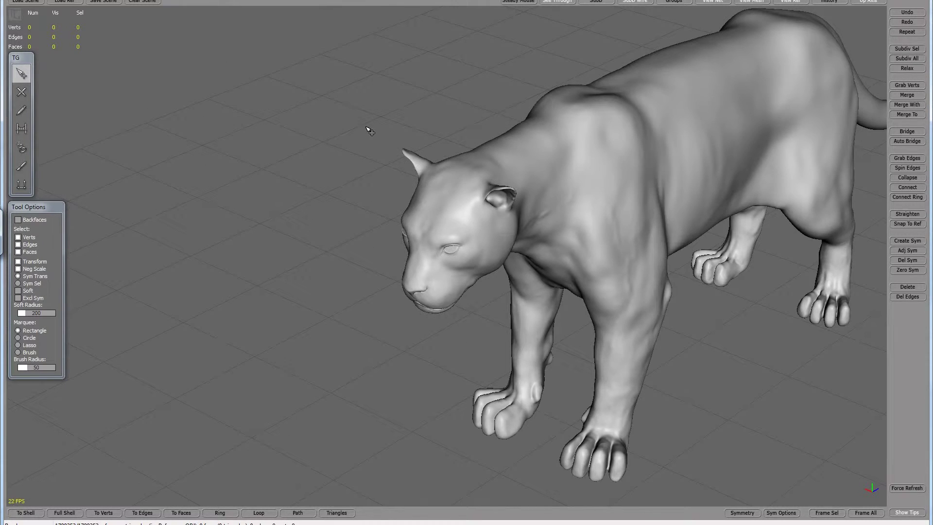
pyautogui.scroll(4, 355, 144)
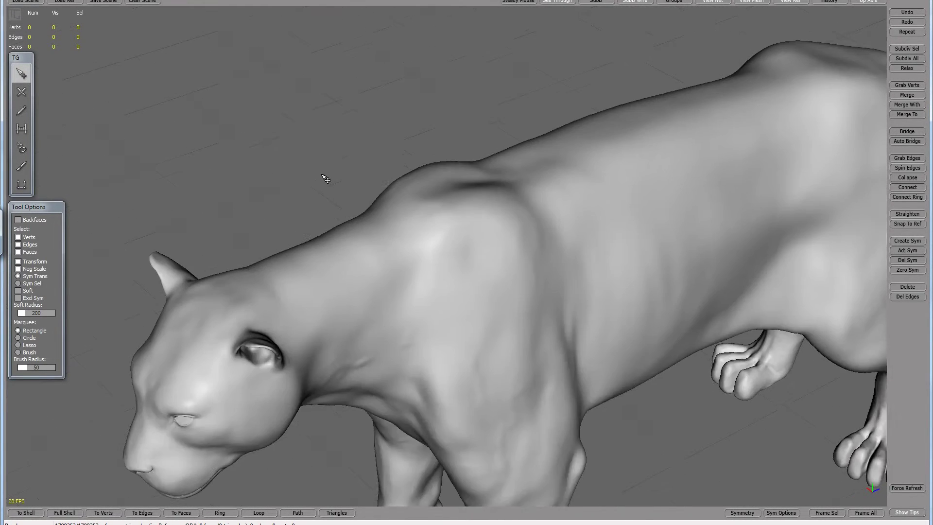
pyautogui.scroll(-3, 324, 175)
pyautogui.moveTo(323, 171); pyautogui.dragTo(380, 185, button='middle')
pyautogui.scroll(4, 382, 162)
pyautogui.scroll(3, 329, 202)
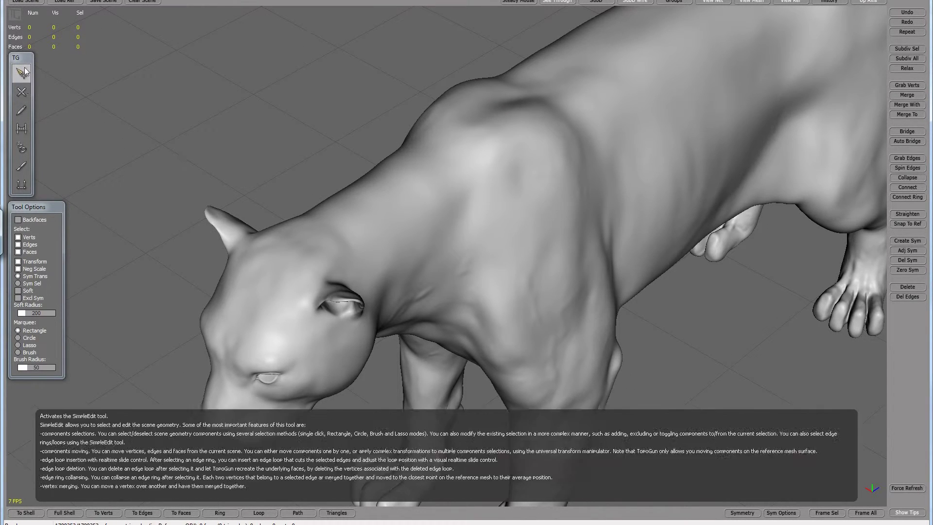
# Switch back and forth between the SimpleCreate and SimpleEdit tools.
pyautogui.click(20, 96)
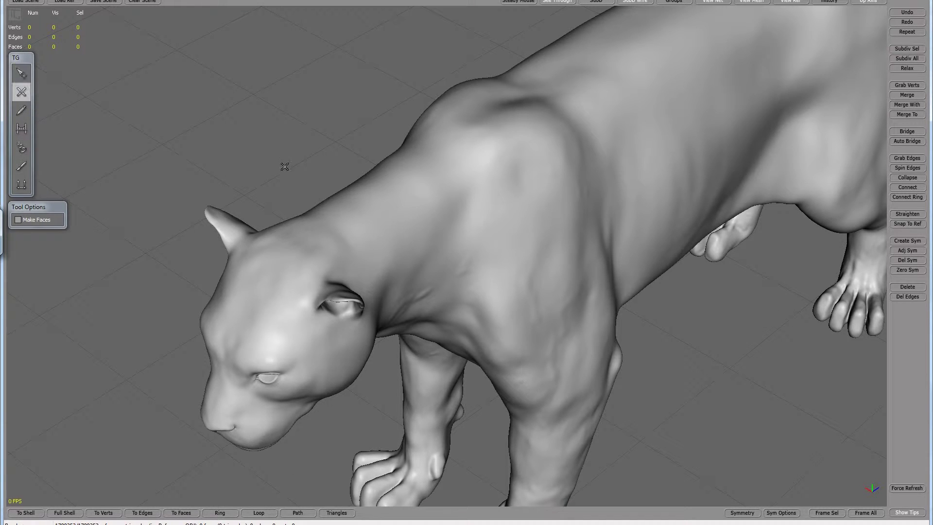
pyautogui.press('q')
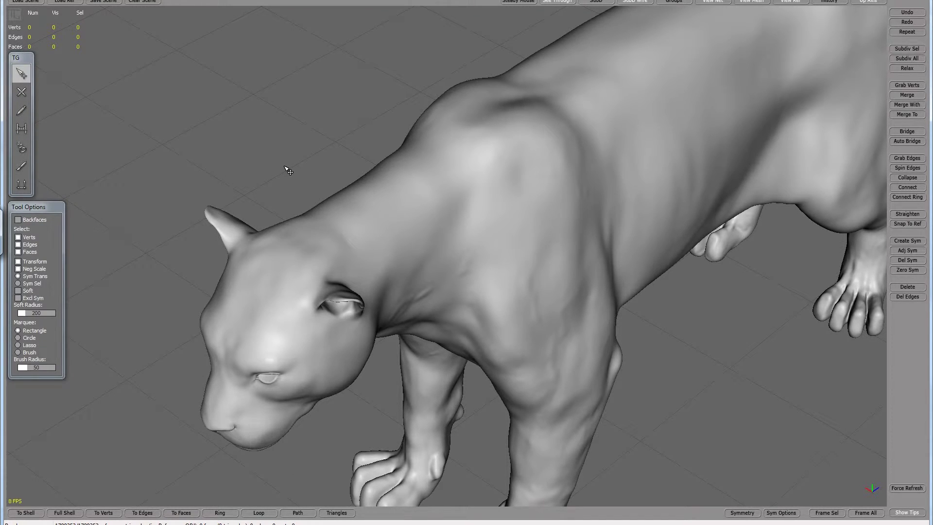
pyautogui.press('w')
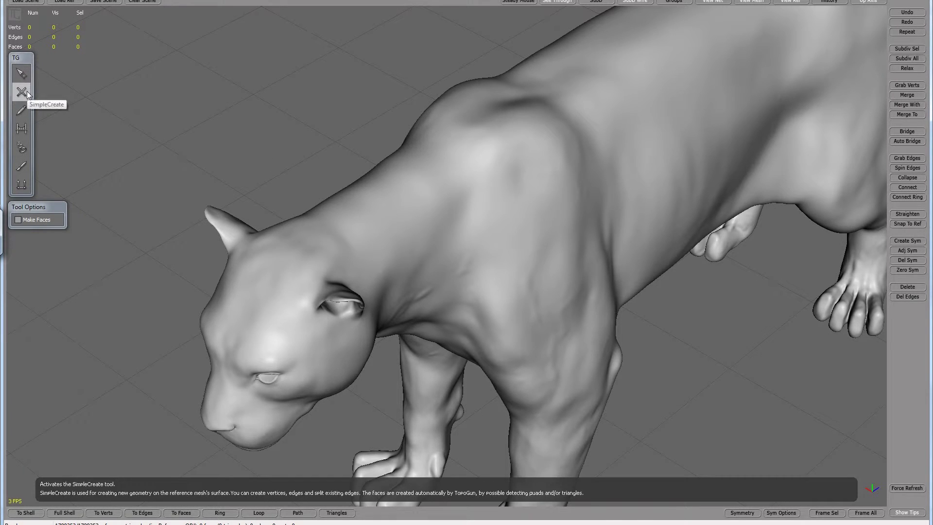
pyautogui.press('q')
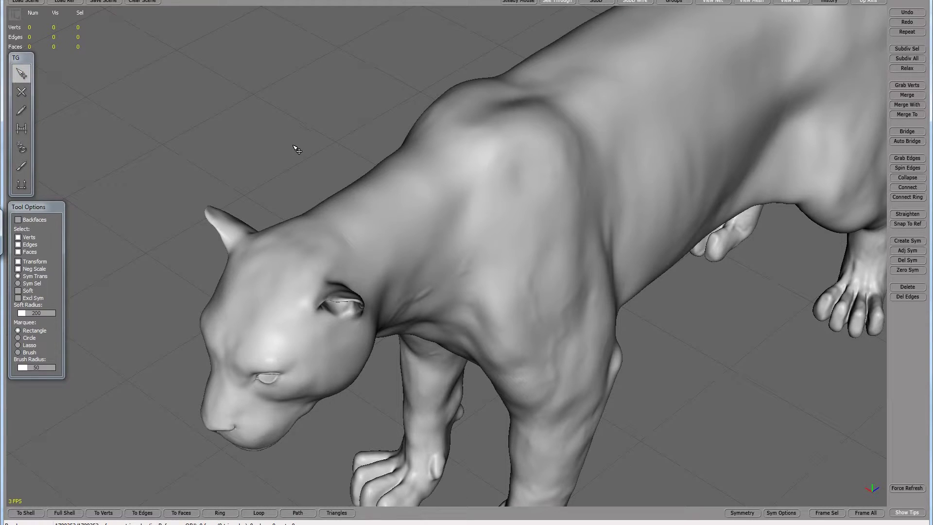
# With SimpleCreate, outline a six-vertex strip on the upper neck behind the ear and join its middle vertices to form two quads.
pyautogui.click(21, 92)
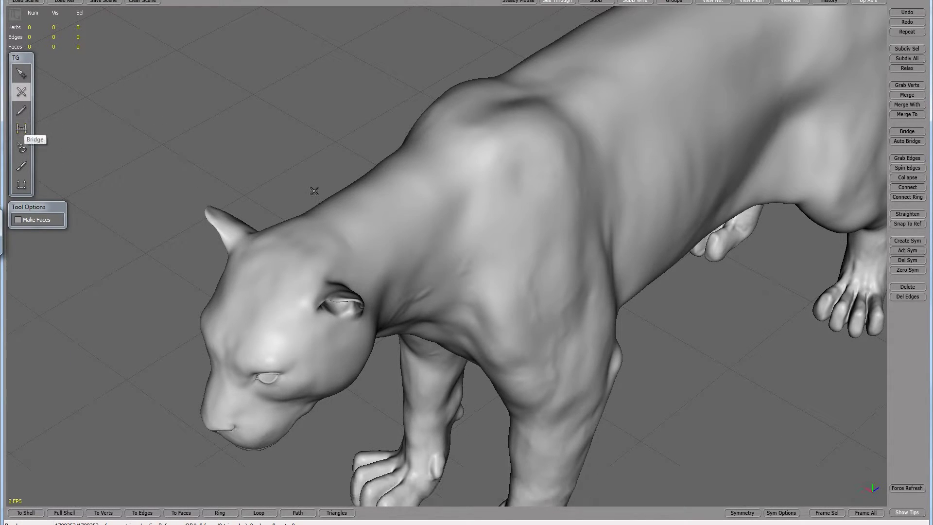
pyautogui.keyDown('alt'); pyautogui.moveTo(294, 168); pyautogui.dragTo(276, 177); pyautogui.keyUp('alt')
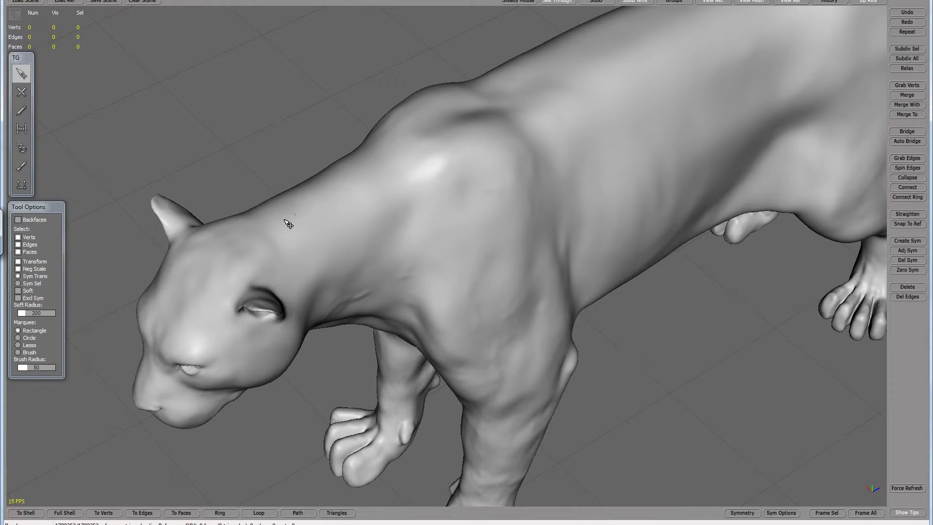
pyautogui.click(270, 226)
pyautogui.click(307, 208)
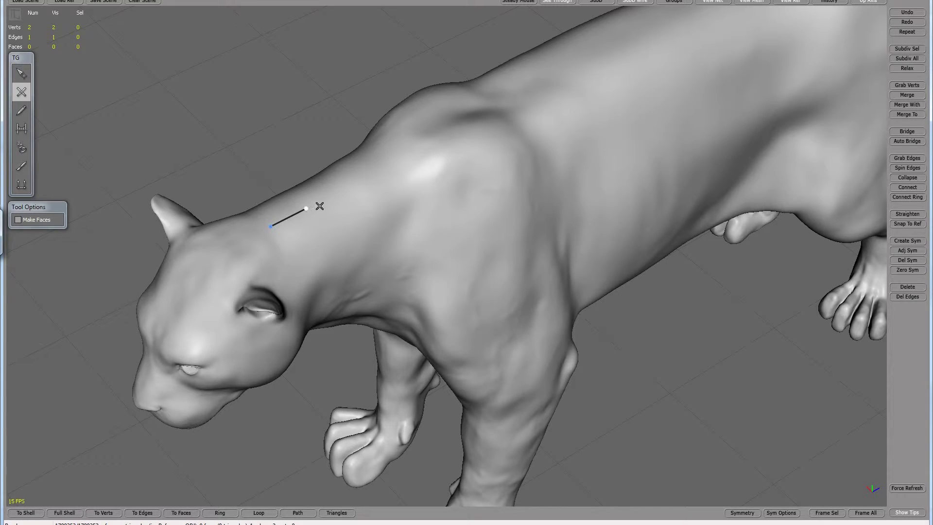
pyautogui.click(348, 187)
pyautogui.click(371, 215)
pyautogui.click(320, 238)
pyautogui.click(285, 258)
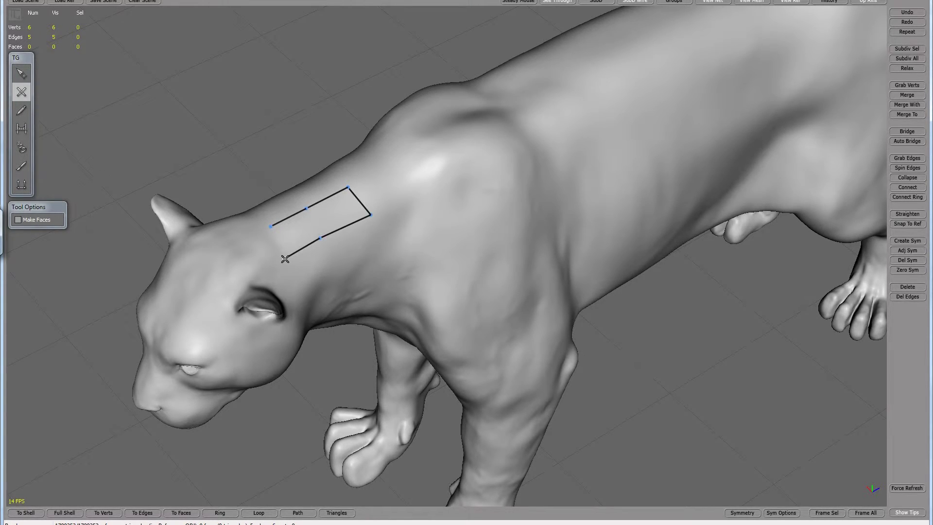
pyautogui.click(271, 228)
pyautogui.moveTo(307, 210); pyautogui.dragTo(304, 206)
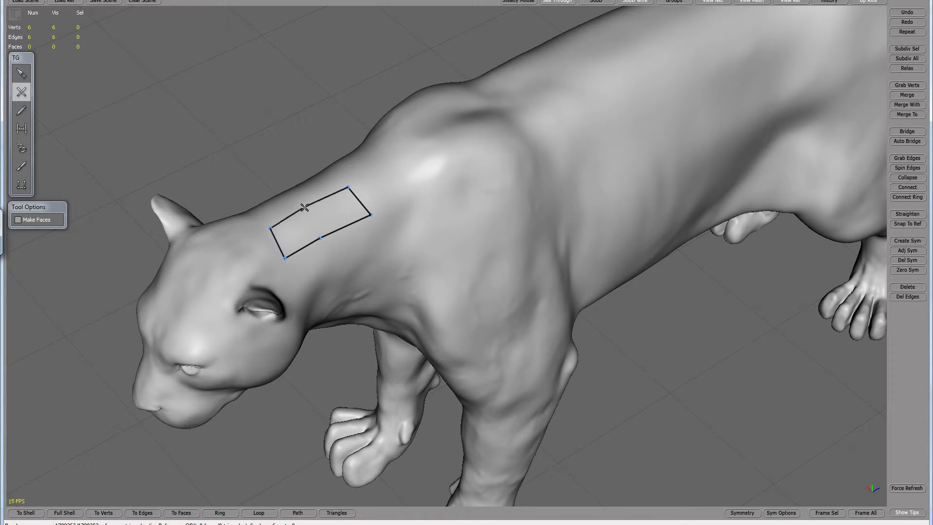
pyautogui.click(322, 238)
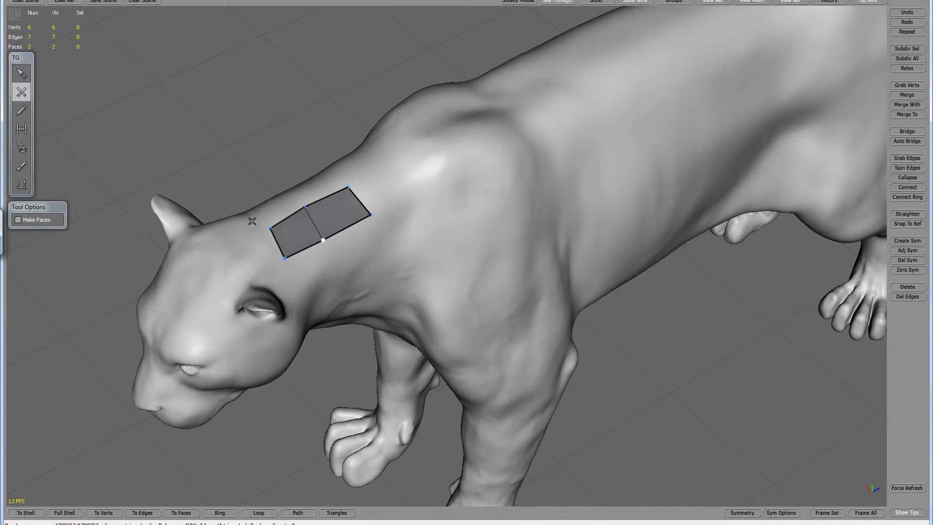
# Draw a chain of six new vertices down the side of the neck from the strip's lower middle vertex and close two quads.
pyautogui.keyDown('alt'); pyautogui.moveTo(264, 153); pyautogui.dragTo(285, 163); pyautogui.keyUp('alt')
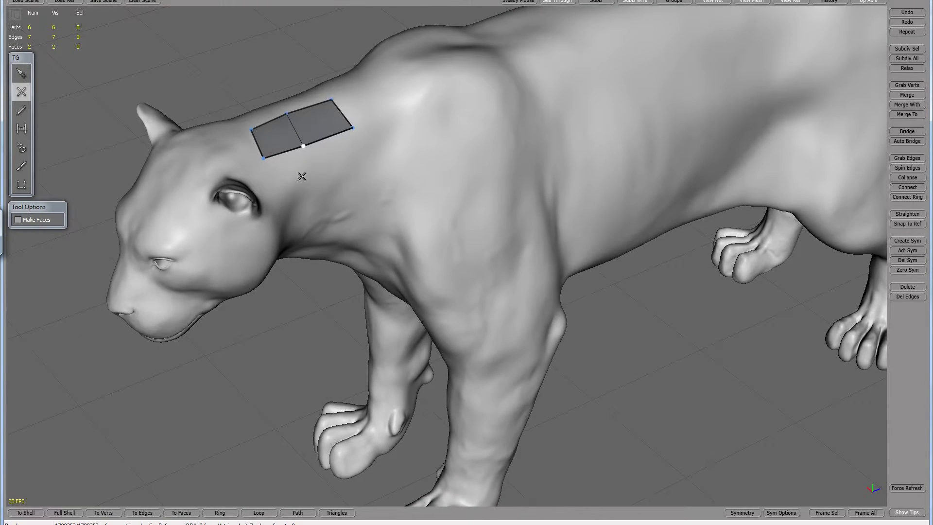
pyautogui.click(311, 187)
pyautogui.click(358, 168)
pyautogui.click(355, 210)
pyautogui.click(317, 219)
pyautogui.click(312, 240)
pyautogui.click(346, 238)
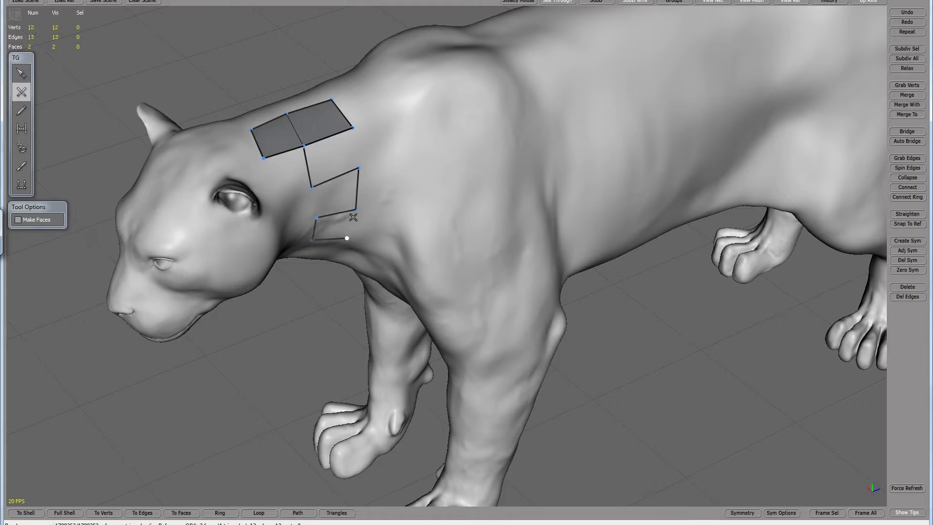
pyautogui.click(357, 209)
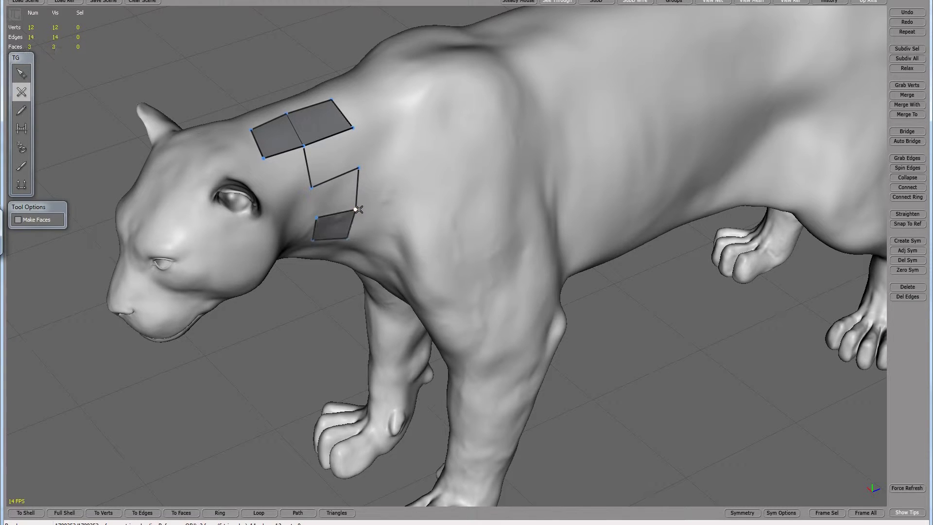
pyautogui.click(314, 216)
pyautogui.click(312, 187)
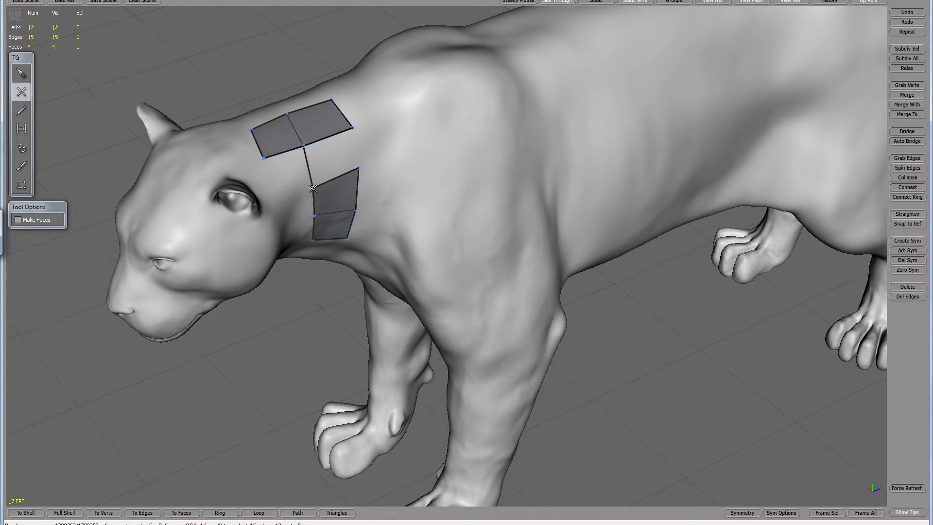
# Try connecting the lower patch's front upper vertex to the upper strip's rear lower corner, and undo each attempt.
pyautogui.click(352, 128)
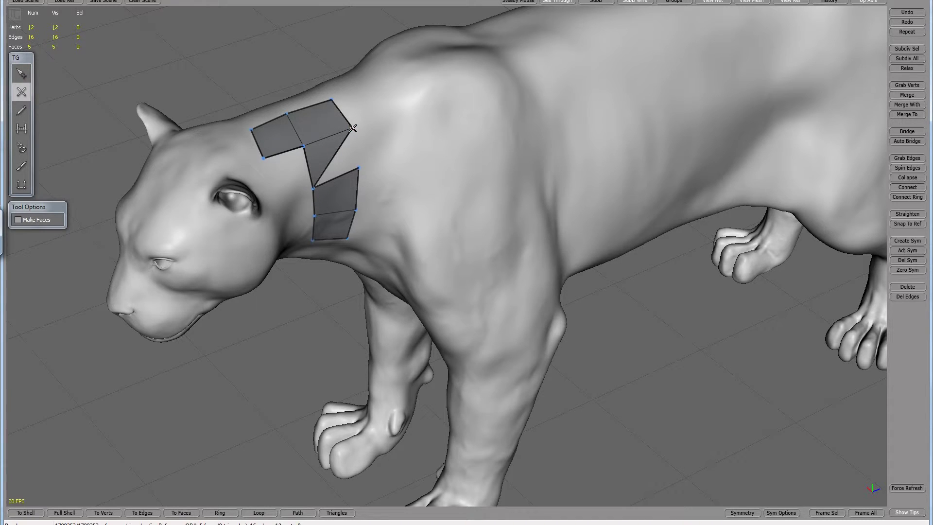
pyautogui.hotkey('ctrl', 'z')
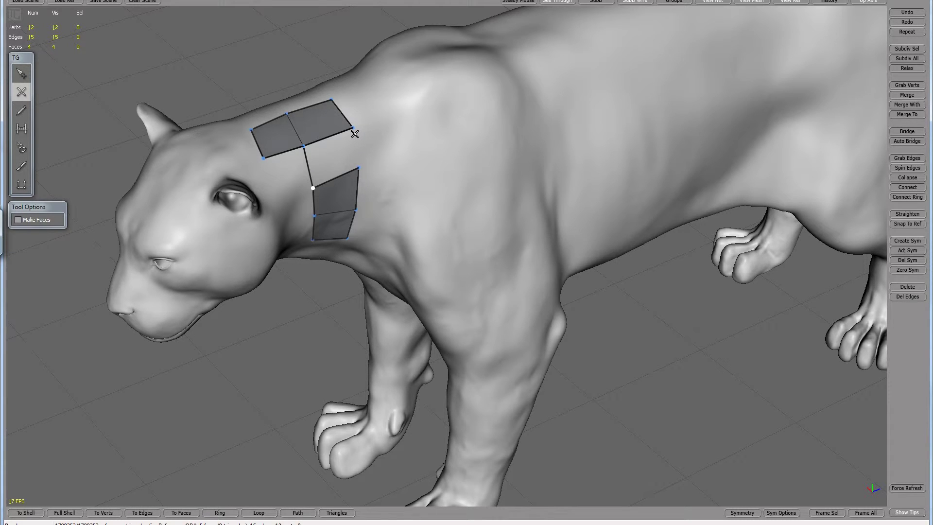
pyautogui.click(351, 128)
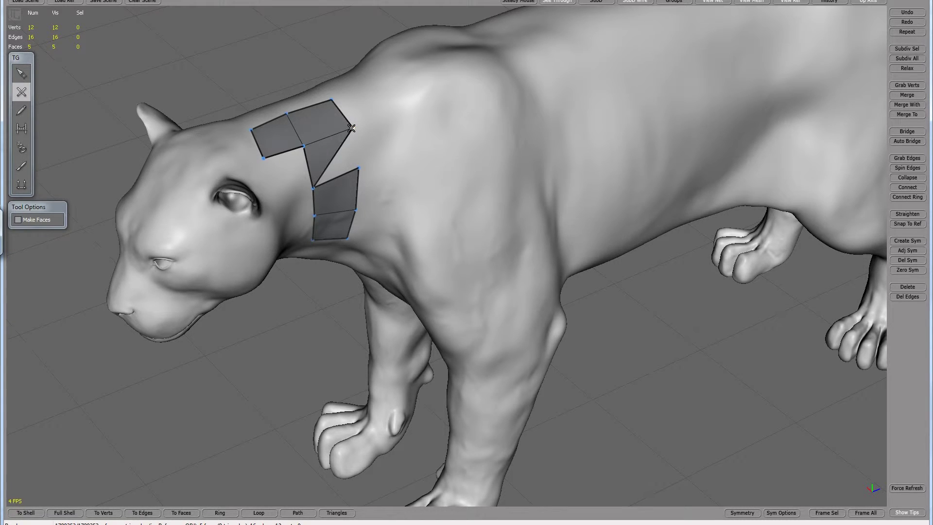
pyautogui.hotkey('ctrl', 'z')
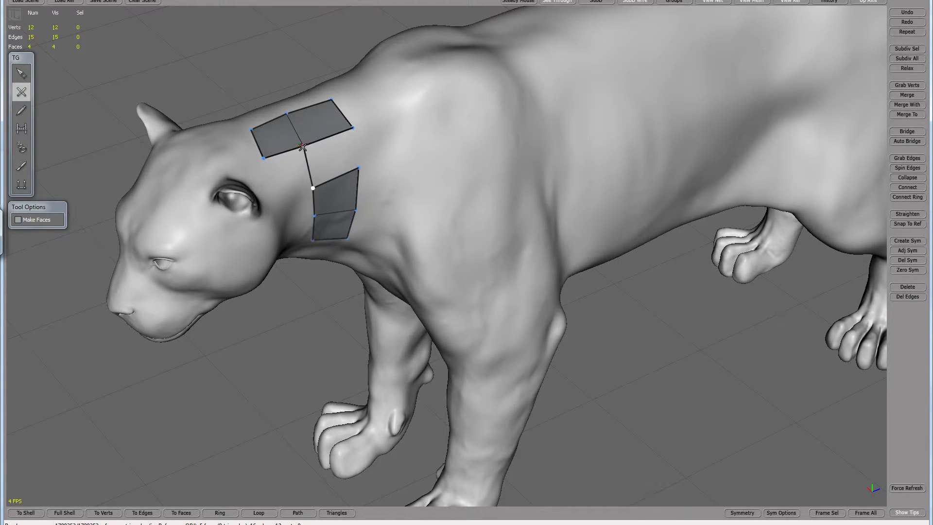
# Close the gap between the upper and lower neck patches with a quad, and even out the patch's outer vertices with SimpleEdit.
pyautogui.click(358, 168)
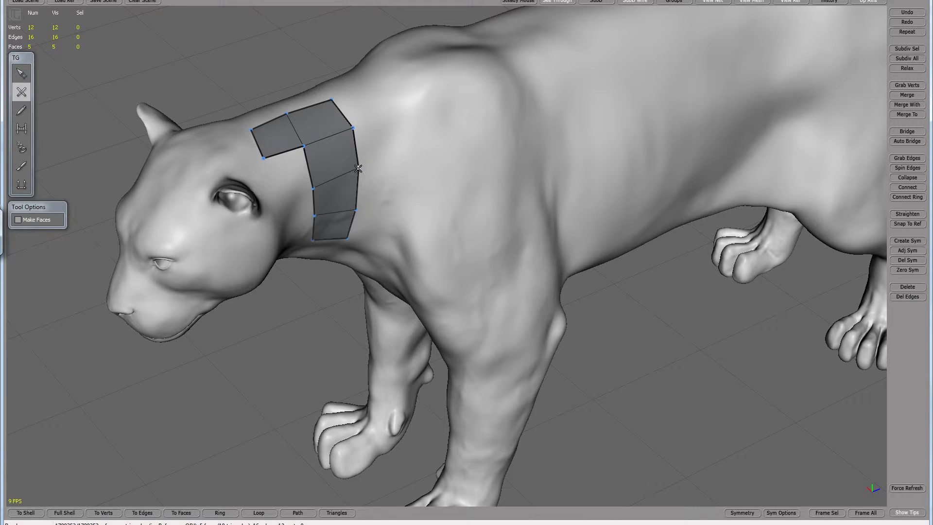
pyautogui.press('q')
pyautogui.moveTo(358, 168); pyautogui.dragTo(362, 174)
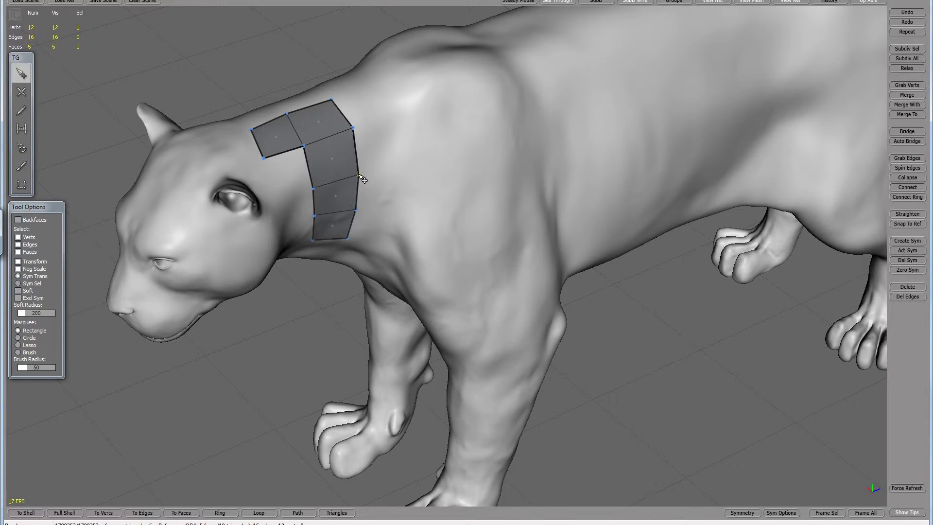
pyautogui.moveTo(354, 129); pyautogui.dragTo(349, 131)
pyautogui.moveTo(228, 83); pyautogui.dragTo(431, 181, button='middle')
pyautogui.moveTo(477, 217); pyautogui.dragTo(474, 215)
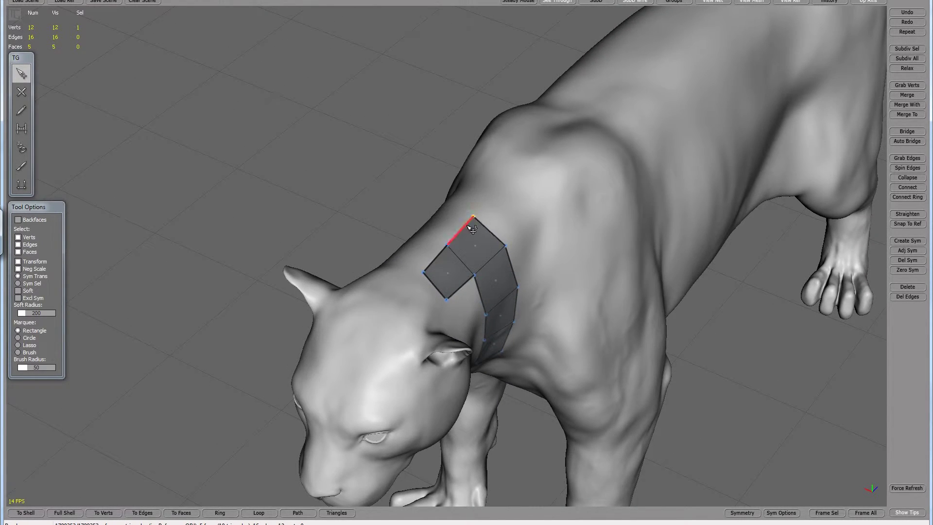
pyautogui.moveTo(424, 272); pyautogui.dragTo(422, 271)
pyautogui.moveTo(377, 247); pyautogui.dragTo(344, 216, button='middle')
# With SimpleCreate, draw three vertices down the neck behind the ear and connect the chain to the neck patch's lower front corner.
pyautogui.press('w')
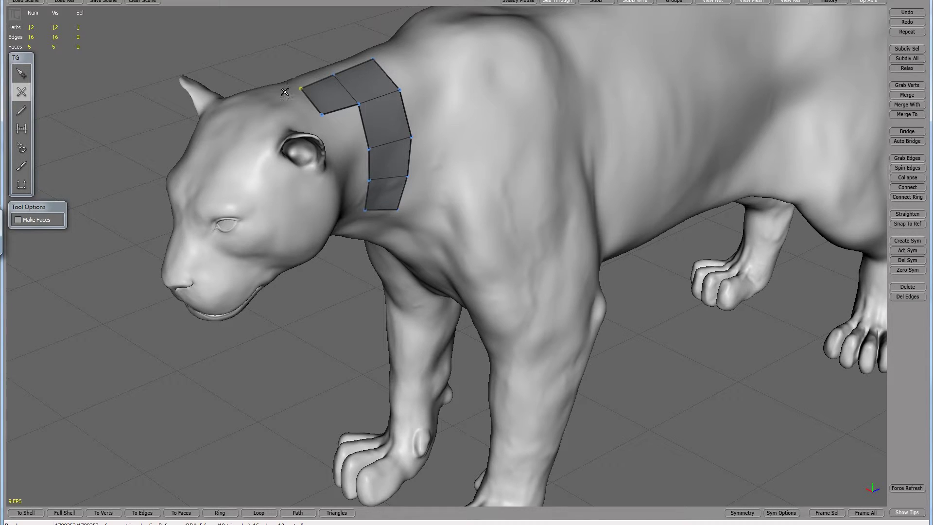
pyautogui.press('q')
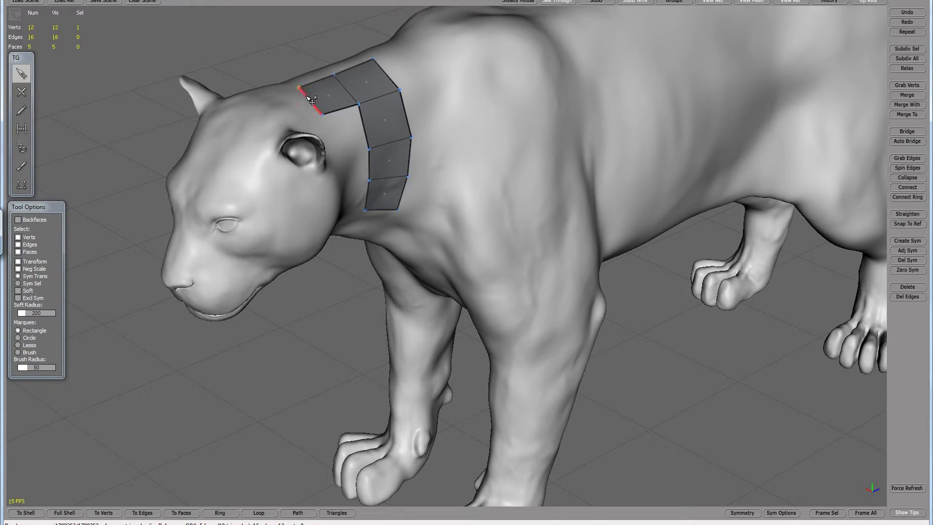
pyautogui.press('w')
pyautogui.click(337, 155)
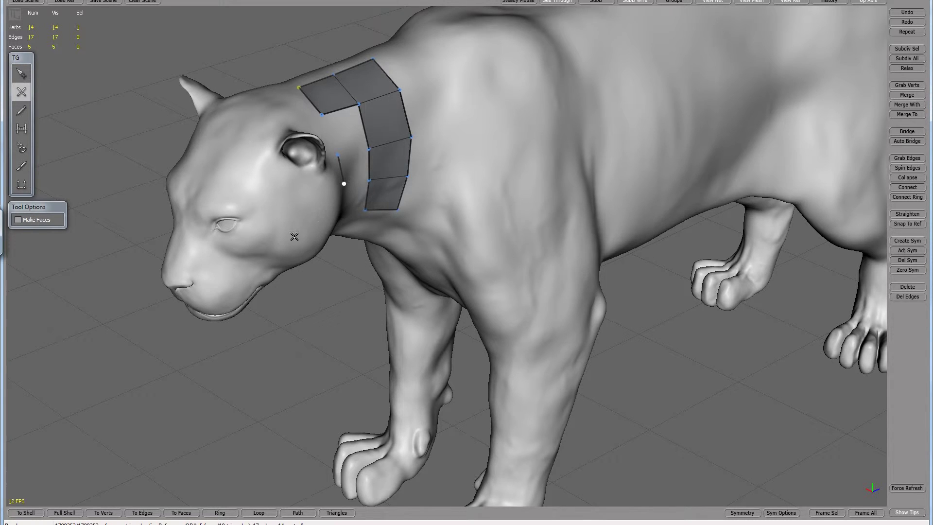
pyautogui.keyDown('alt'); pyautogui.moveTo(294, 236); pyautogui.dragTo(272, 208); pyautogui.keyUp('alt')
pyautogui.click(291, 121)
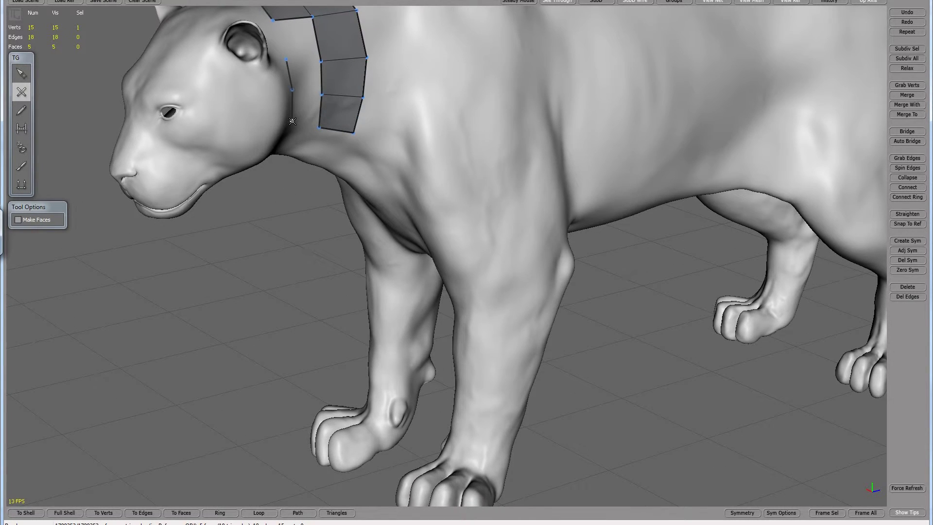
pyautogui.click(322, 128)
# Split the neck patch's middle quad with a new crosswise edge and draw three vertices behind it, closing two quads on the shoulder side.
pyautogui.click(322, 78)
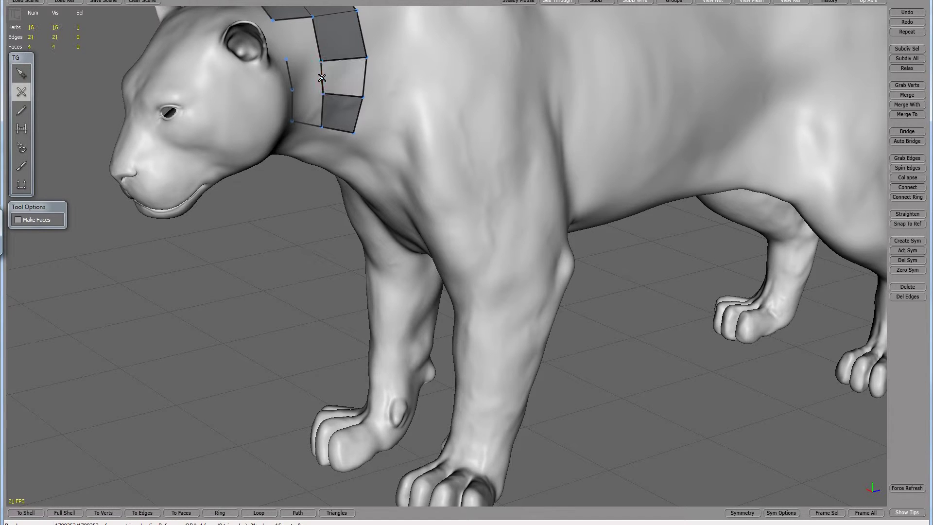
pyautogui.click(366, 77)
pyautogui.click(396, 80)
pyautogui.click(392, 103)
pyautogui.click(376, 140)
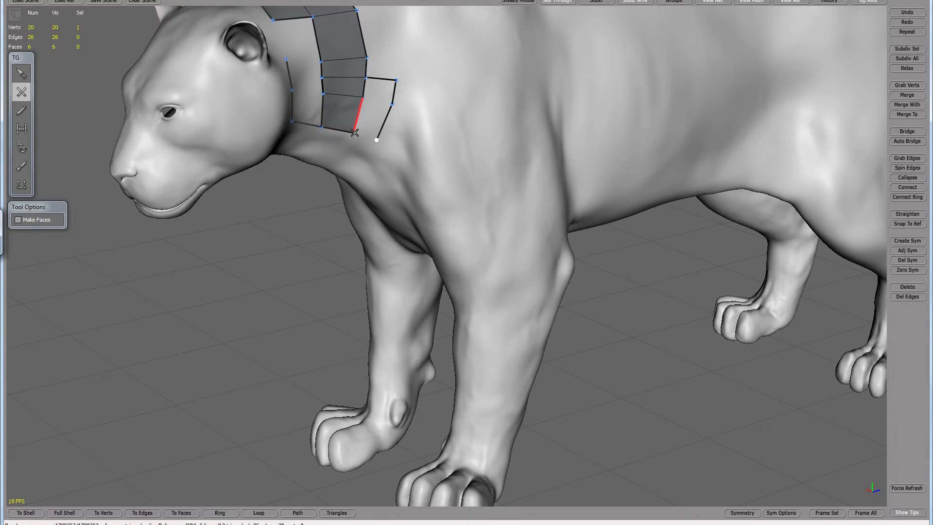
pyautogui.click(352, 131)
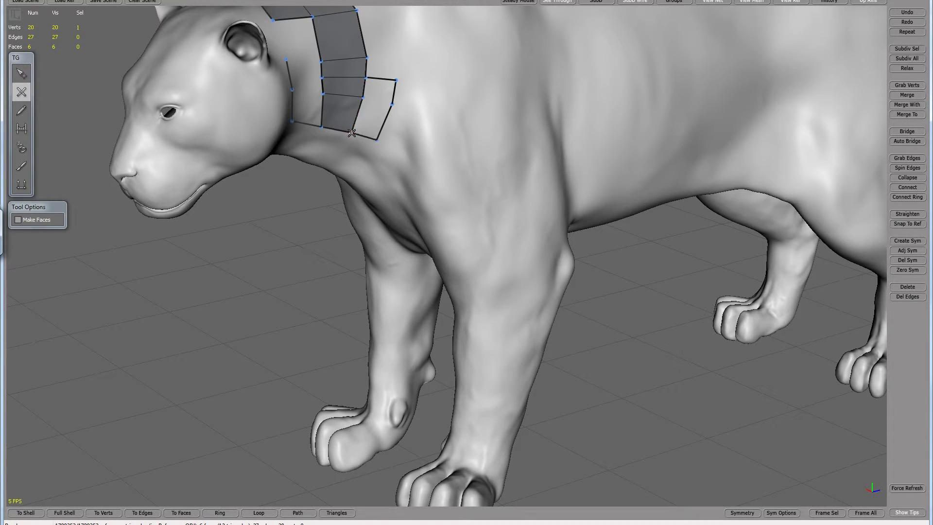
pyautogui.click(360, 96)
pyautogui.click(392, 104)
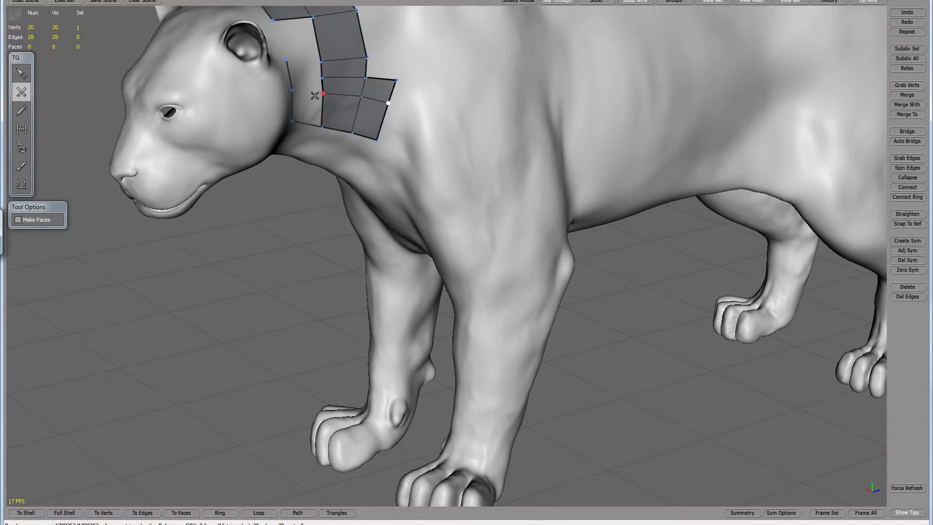
# Connect the vertex chain behind the ear to the neck patch's front edge, filling the space between them with quads up to the upper strip.
pyautogui.press('q')
pyautogui.press('w')
pyautogui.press('e')
pyautogui.click(292, 92)
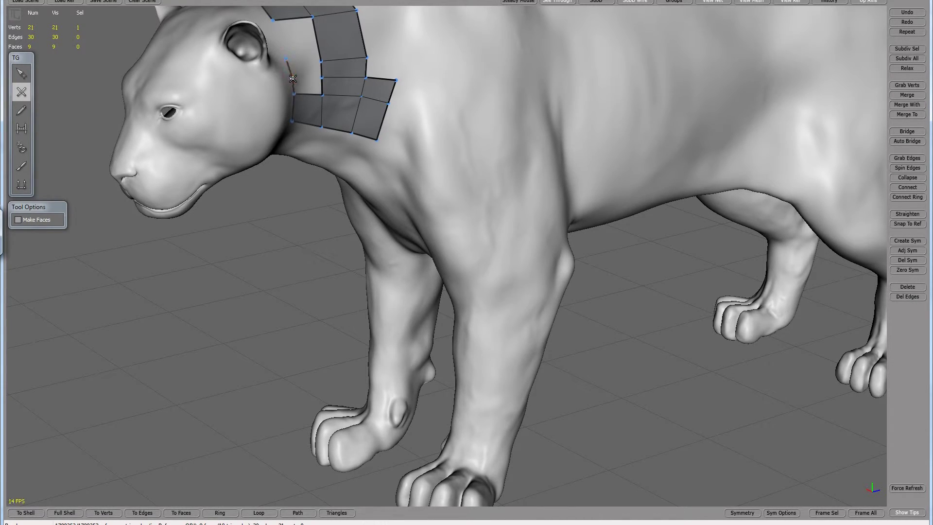
pyautogui.click(293, 78)
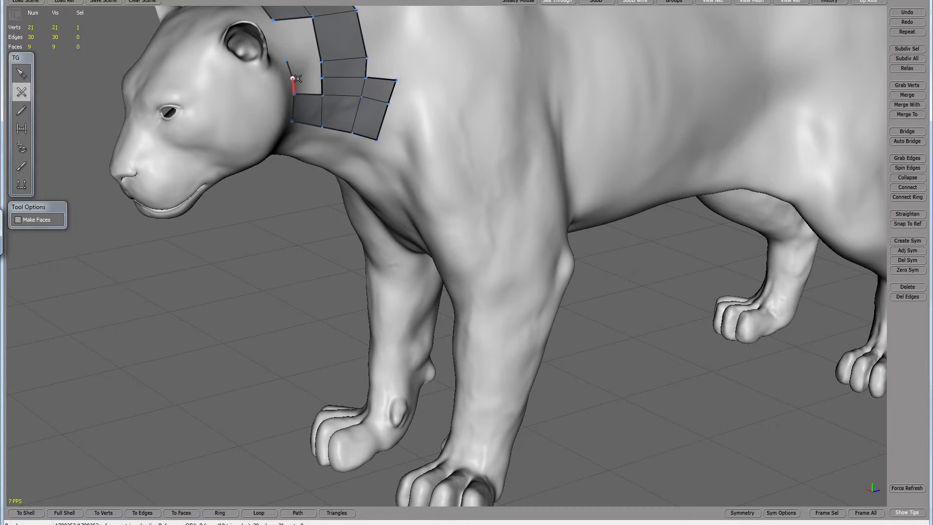
pyautogui.click(322, 79)
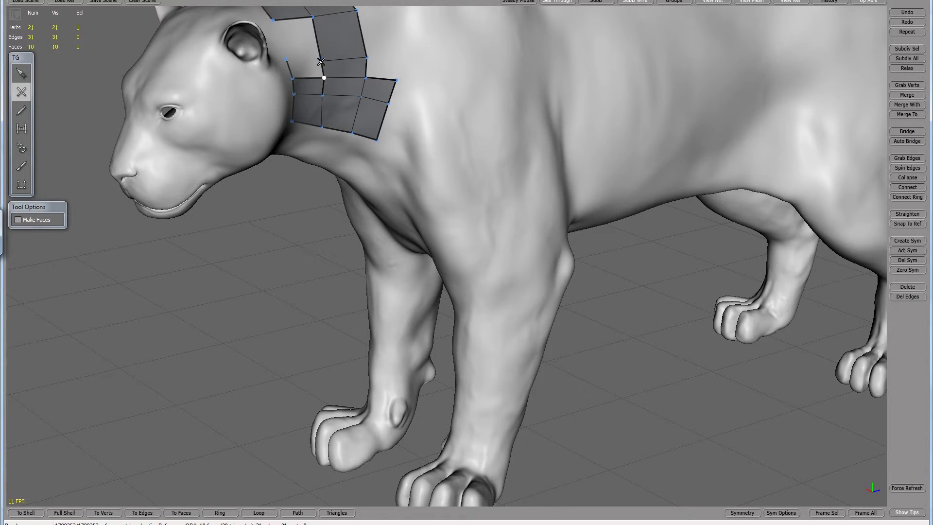
pyautogui.click(285, 60)
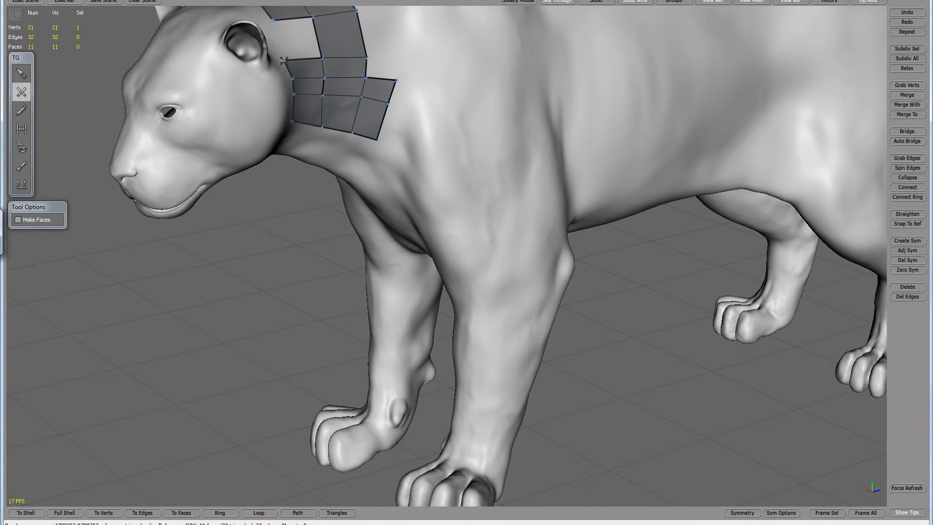
pyautogui.click(275, 19)
# With SimpleEdit, delete the short duplicate edge running down from the neck patch's inner vertex.
pyautogui.moveTo(293, 200)
pyautogui.mouseDown(button='middle')
pyautogui.moveTo(271, 242)
pyautogui.moveTo(283, 211)
pyautogui.mouseUp(button='middle')
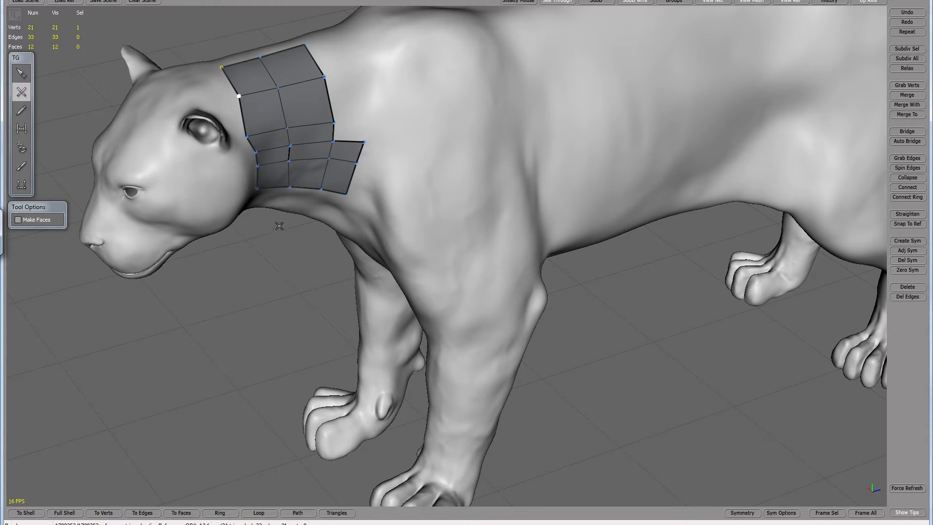
pyautogui.press('q')
pyautogui.moveTo(291, 139); pyautogui.dragTo(292, 166)
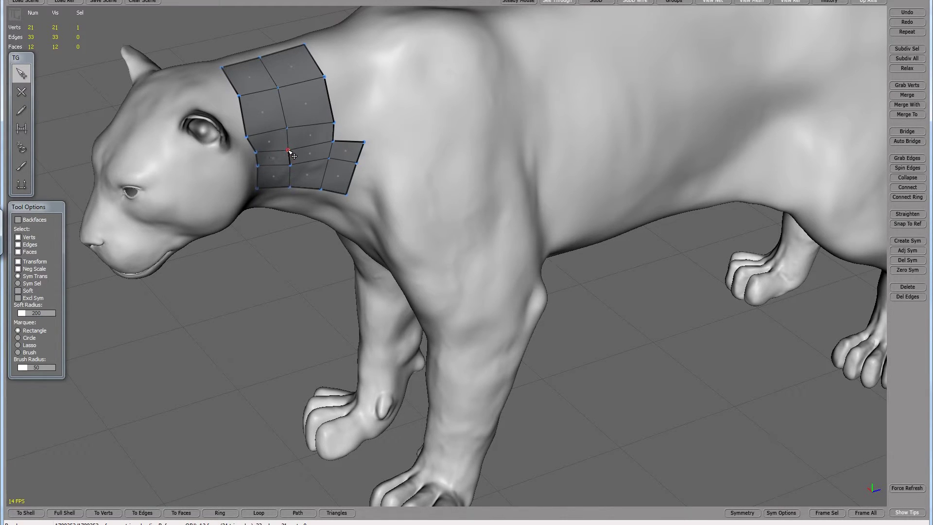
pyautogui.click(290, 158)
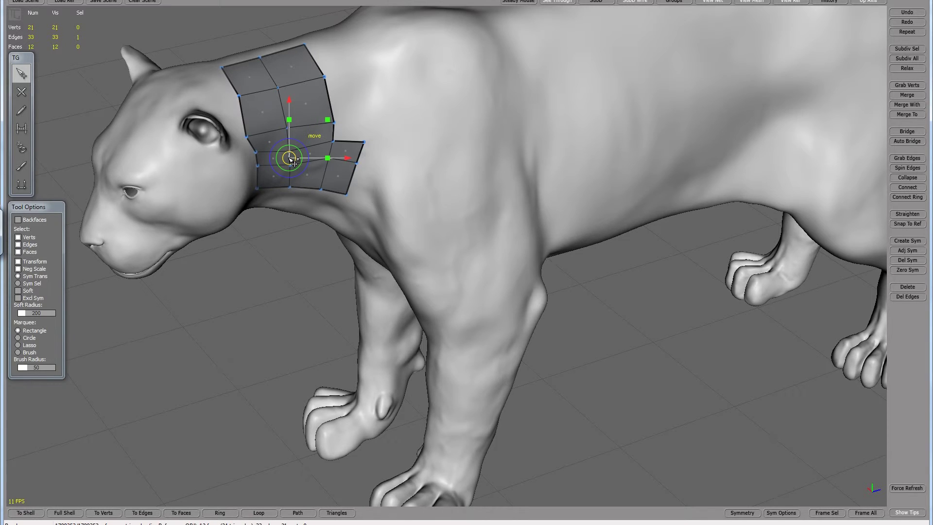
pyautogui.press('Delete')
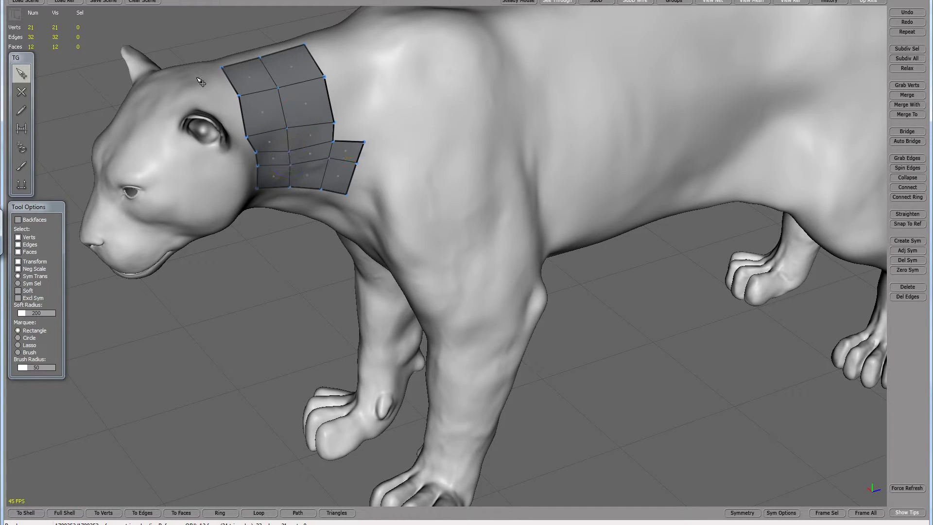
# Select the neck patch's front quad just behind the ear.
pyautogui.click(289, 149)
pyautogui.keyDown('alt'); pyautogui.moveTo(291, 228); pyautogui.dragTo(272, 214); pyautogui.keyUp('alt')
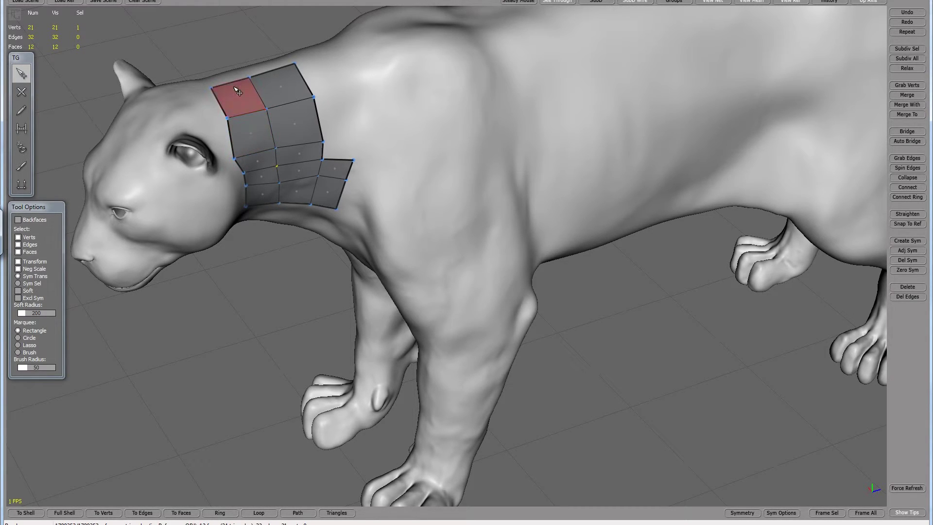
pyautogui.click(256, 138)
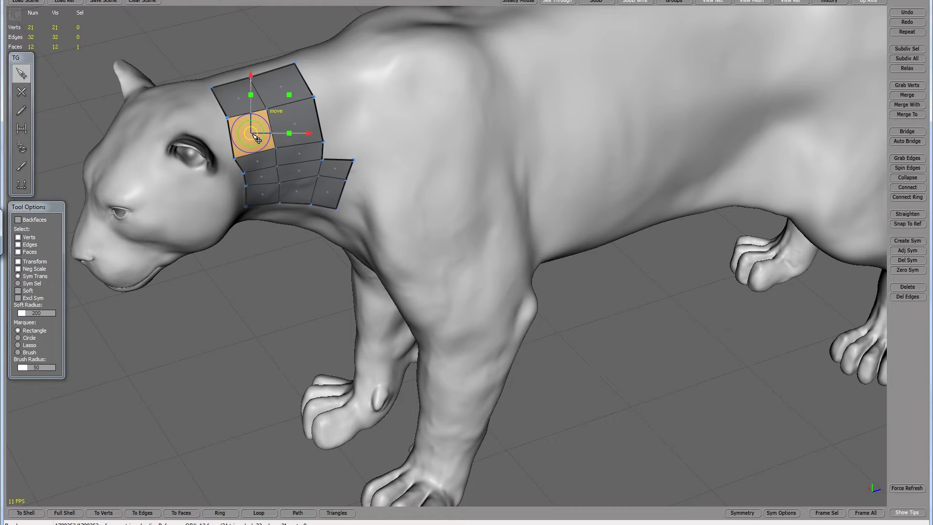
# With SimpleCreate, draw a row of seven vertices along the upper flank from behind the shoulder to the hip.
pyautogui.moveTo(252, 132); pyautogui.dragTo(187, 96, button='middle')
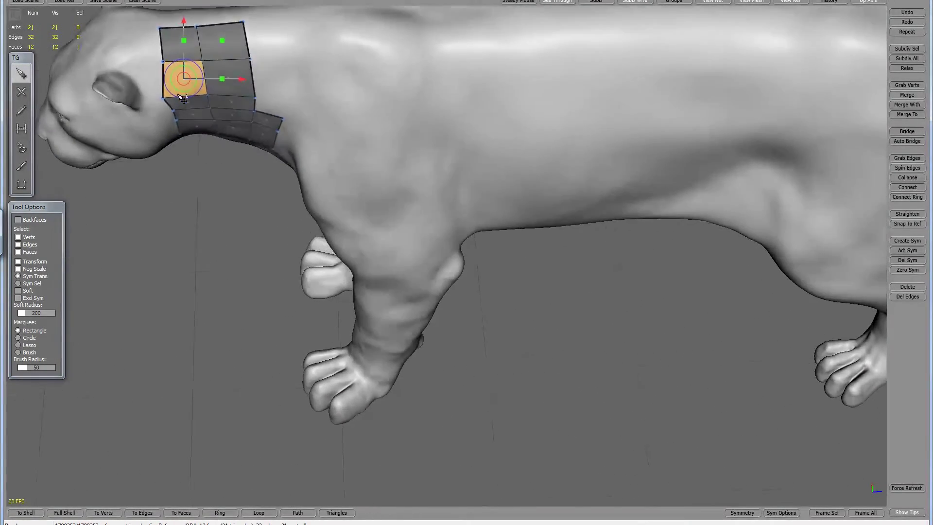
pyautogui.moveTo(197, 192)
pyautogui.mouseDown(button='middle')
pyautogui.moveTo(181, 235)
pyautogui.moveTo(195, 204)
pyautogui.mouseUp(button='middle')
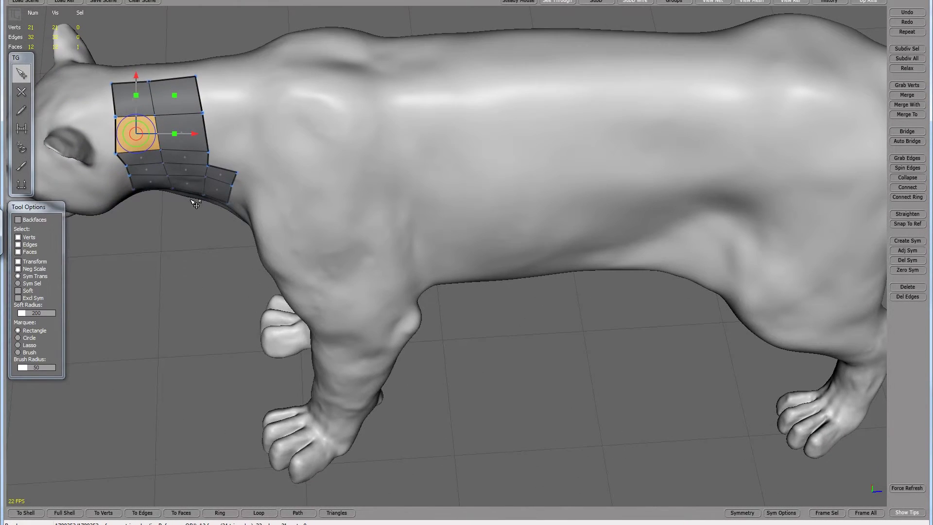
pyautogui.moveTo(332, 114); pyautogui.dragTo(371, 137, button='middle')
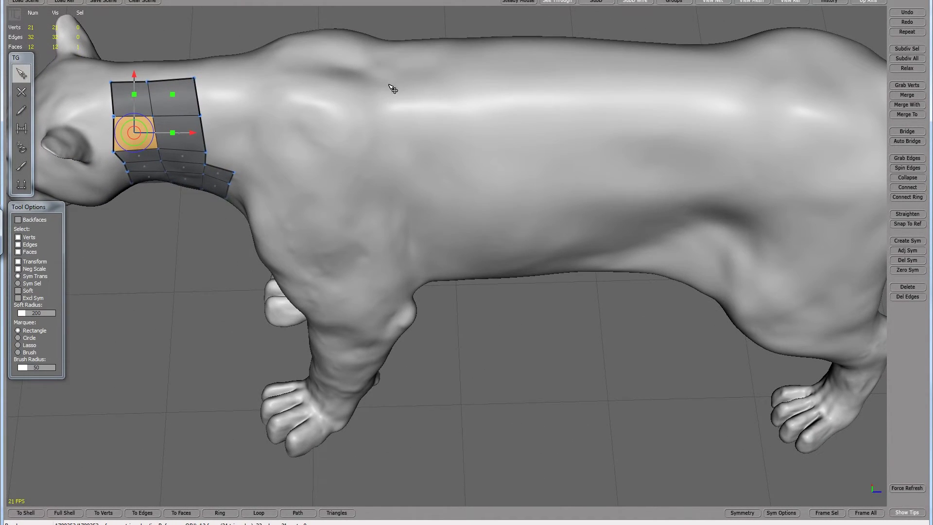
pyautogui.press('c')
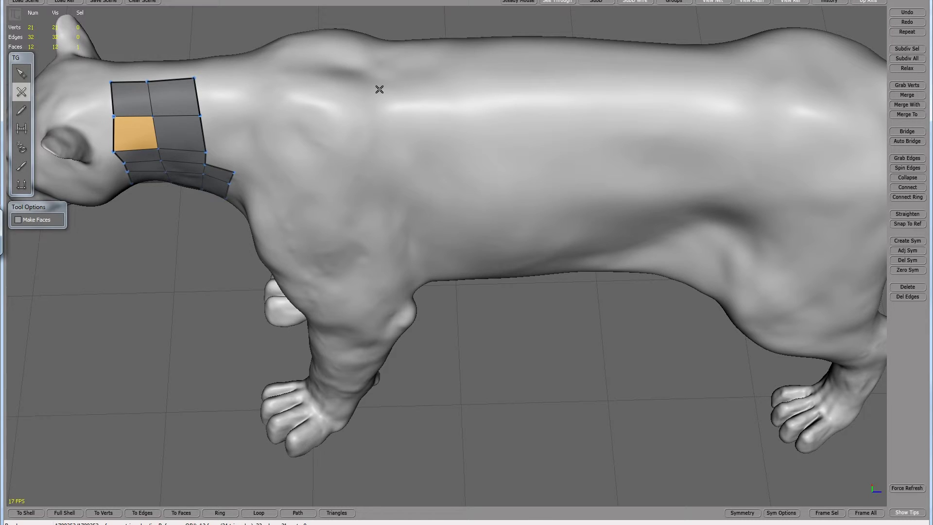
pyautogui.click(399, 82)
pyautogui.click(506, 81)
pyautogui.click(557, 79)
pyautogui.click(618, 83)
pyautogui.click(666, 85)
pyautogui.click(691, 89)
# Continue the chain with a second row of seven vertices below the first, running from the hip back to the shoulder.
pyautogui.click(687, 132)
pyautogui.click(667, 132)
pyautogui.click(618, 127)
pyautogui.click(563, 127)
pyautogui.click(506, 128)
pyautogui.click(434, 129)
pyautogui.click(396, 130)
# Add a third row of seven vertices along the middle of the flank, running from the shoulder to the hip.
pyautogui.click(406, 172)
pyautogui.click(448, 164)
pyautogui.click(511, 168)
pyautogui.click(563, 165)
pyautogui.click(614, 168)
pyautogui.click(663, 169)
pyautogui.click(689, 170)
# Add a fourth row of seven vertices along the lower flank, running from the hip back to the shoulder.
pyautogui.click(689, 207)
pyautogui.click(659, 211)
pyautogui.click(614, 210)
pyautogui.click(561, 207)
pyautogui.click(509, 205)
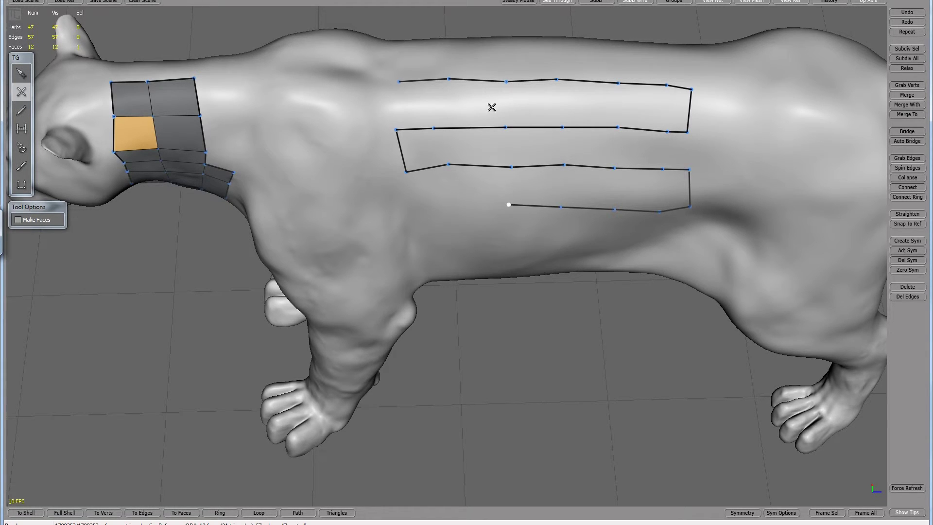
pyautogui.click(454, 208)
pyautogui.click(412, 211)
# Bridge the facing edges of the four flank rows to fill the grid with quads.
pyautogui.click(21, 128)
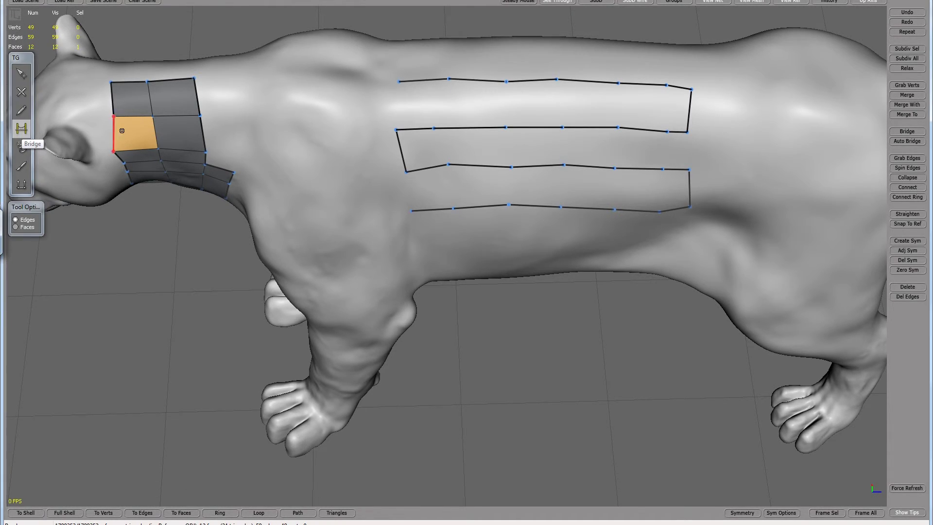
pyautogui.click(389, 107)
pyautogui.moveTo(443, 106); pyautogui.dragTo(662, 102)
pyautogui.moveTo(676, 146)
pyautogui.mouseDown()
pyautogui.moveTo(692, 152)
pyautogui.moveTo(508, 152)
pyautogui.moveTo(420, 167)
pyautogui.moveTo(518, 183)
pyautogui.moveTo(635, 183)
pyautogui.moveTo(663, 193)
pyautogui.moveTo(666, 207)
pyautogui.mouseUp()
# With SimpleEdit, even out the neck patch's front vertex below the ear and the irregular inner and lower vertices of the flank patch.
pyautogui.moveTo(616, 268); pyautogui.dragTo(569, 259, button='middle')
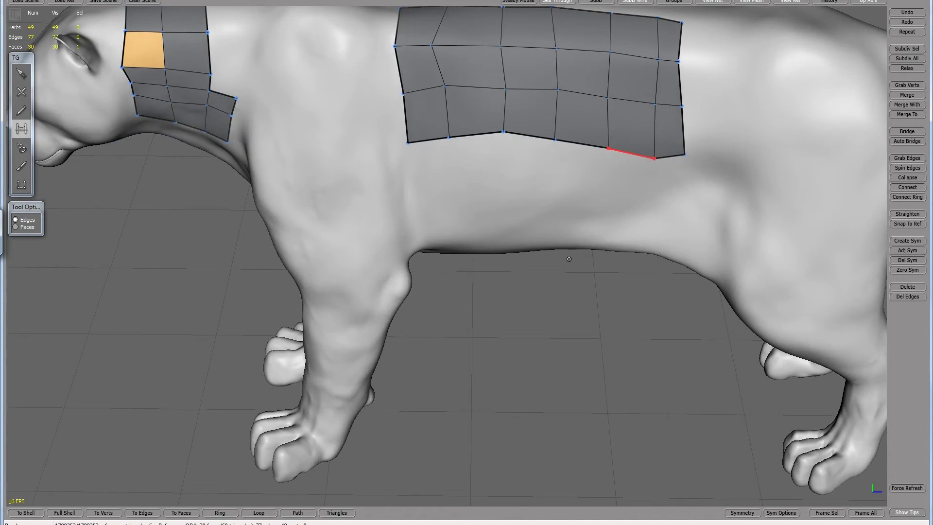
pyautogui.scroll(-5, 569, 259)
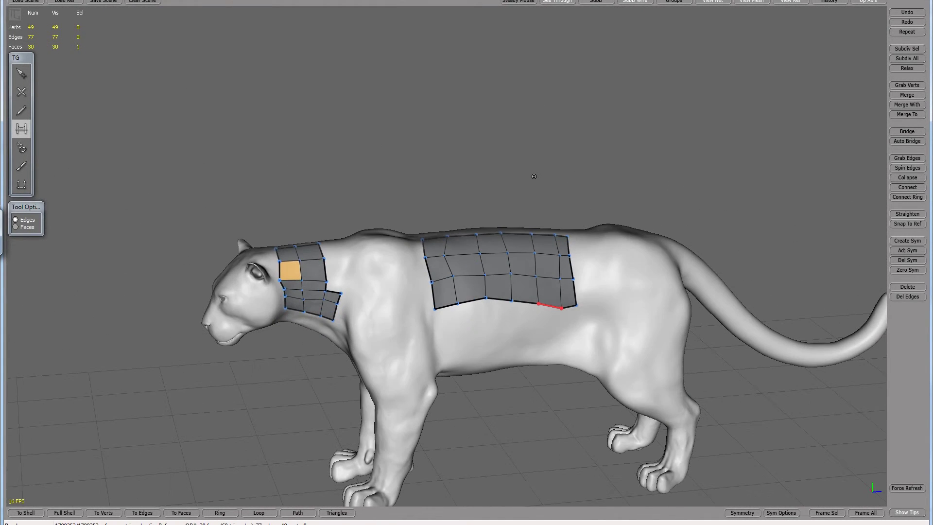
pyautogui.scroll(5, 533, 176)
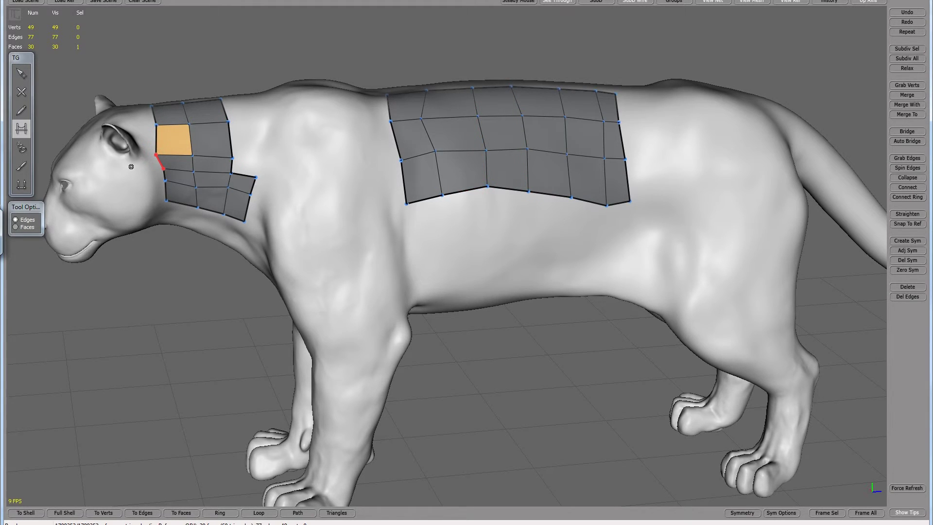
pyautogui.press('q')
pyautogui.moveTo(156, 155); pyautogui.dragTo(164, 154)
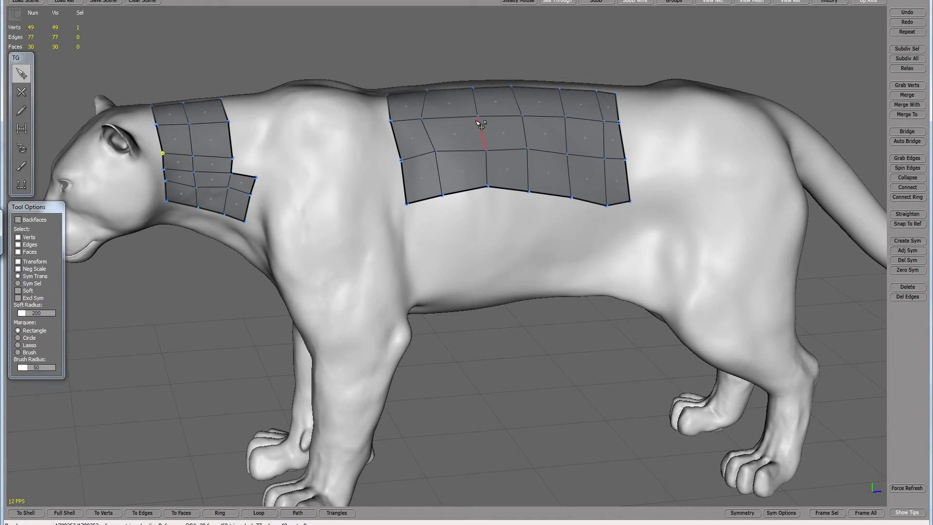
pyautogui.moveTo(422, 119); pyautogui.dragTo(437, 118)
pyautogui.moveTo(441, 156); pyautogui.dragTo(445, 162)
pyautogui.moveTo(487, 187); pyautogui.dragTo(486, 191)
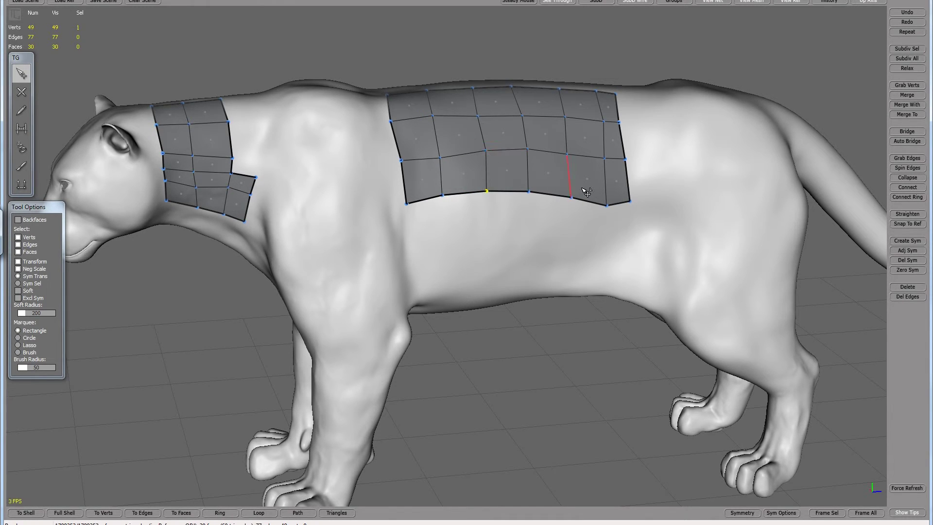
pyautogui.moveTo(606, 204); pyautogui.dragTo(605, 199)
pyautogui.moveTo(604, 159); pyautogui.dragTo(600, 159)
pyautogui.moveTo(604, 121); pyautogui.dragTo(596, 120)
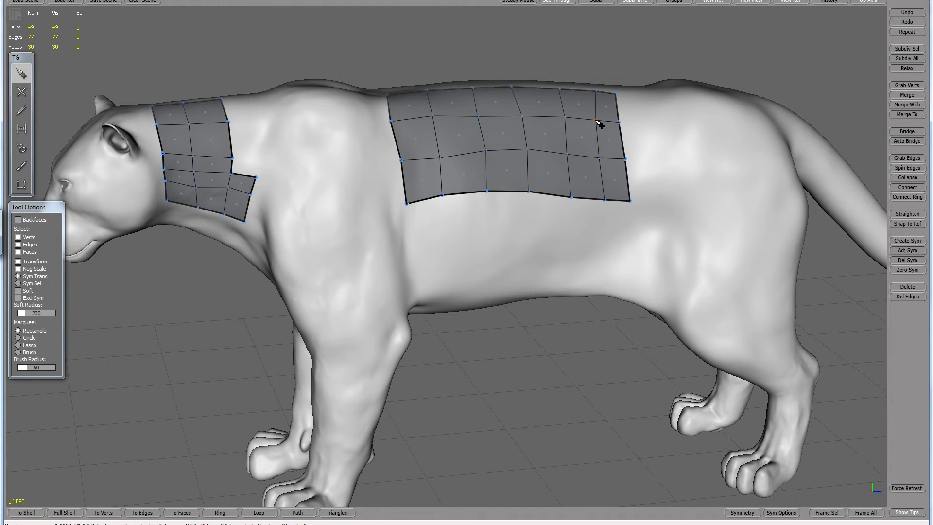
pyautogui.keyDown('alt'); pyautogui.moveTo(181, 59); pyautogui.dragTo(345, 222); pyautogui.keyUp('alt')
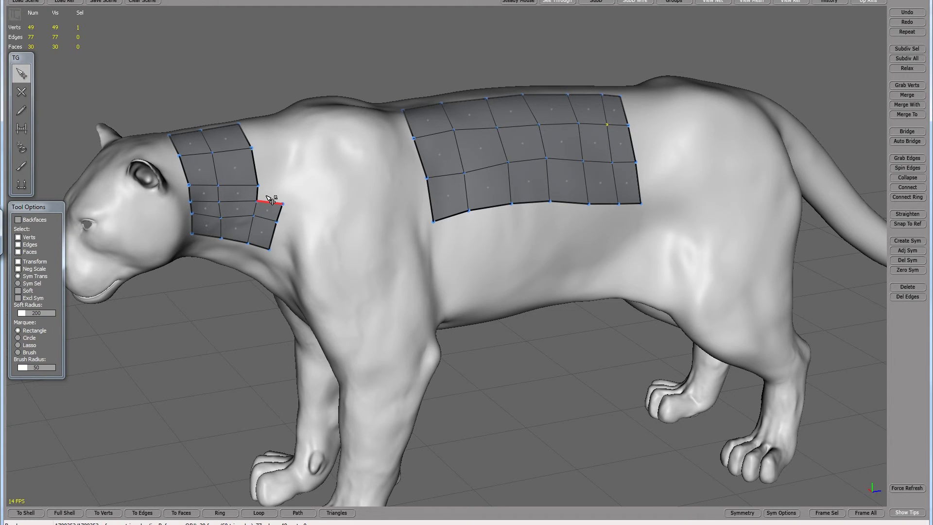
pyautogui.moveTo(235, 84); pyautogui.dragTo(233, 106, button='right')
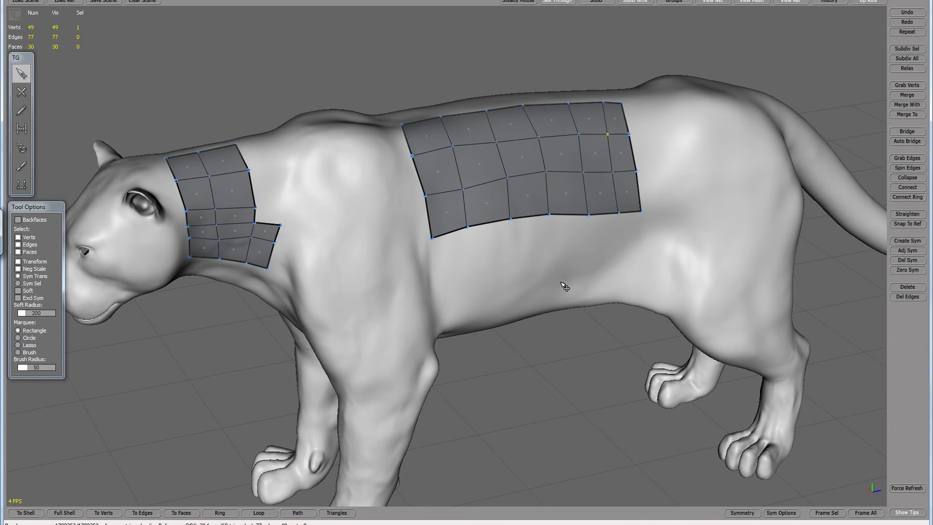
pyautogui.moveTo(574, 377); pyautogui.dragTo(576, 358, button='right')
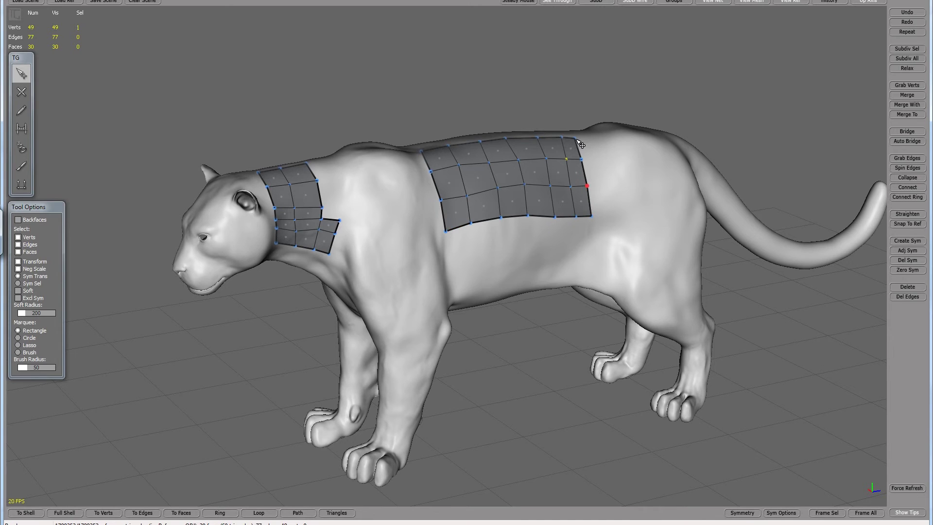
pyautogui.moveTo(235, 344); pyautogui.dragTo(372, 176, button='middle')
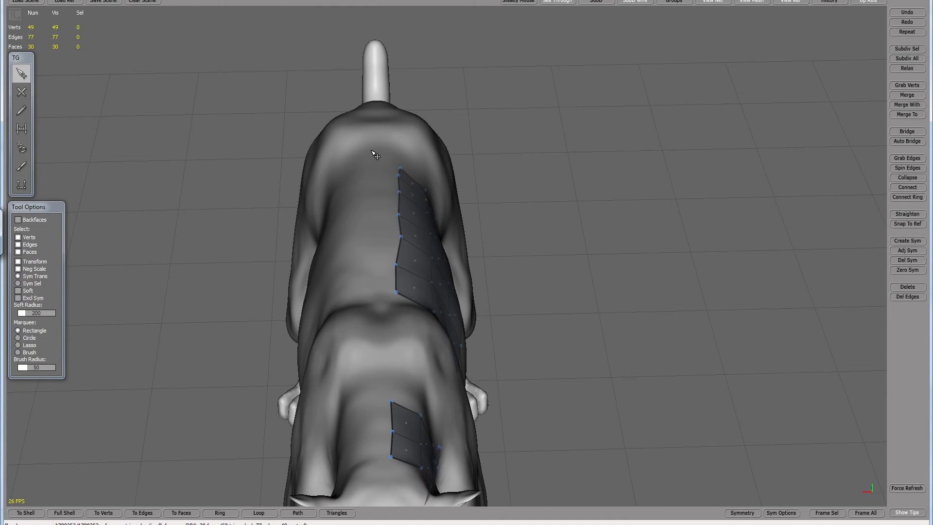
pyautogui.moveTo(372, 151); pyautogui.dragTo(411, 311)
pyautogui.moveTo(531, 332); pyautogui.dragTo(520, 327)
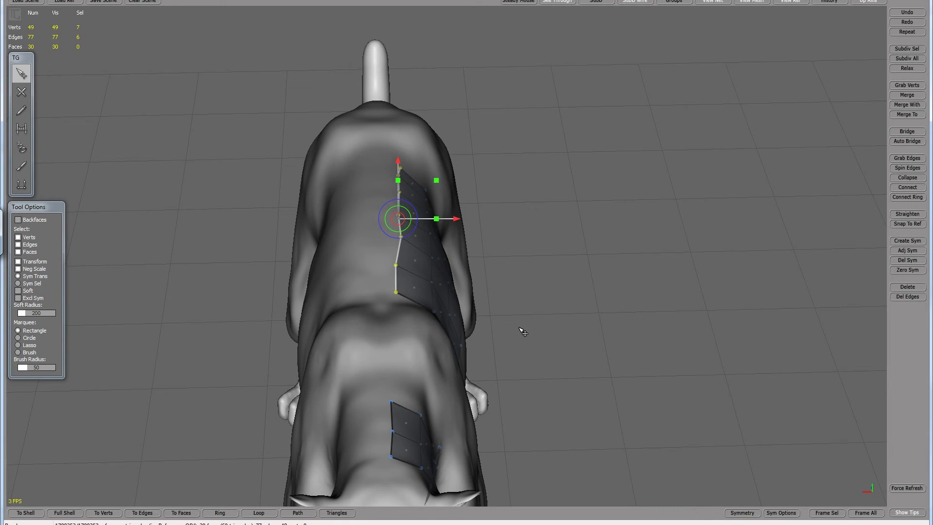
# Restrict SimpleEdit selection to vertices, and move the flank patch's upper row of seven vertices sideways onto the spine's centre line.
pyautogui.moveTo(625, 242); pyautogui.dragTo(420, 225, button='middle')
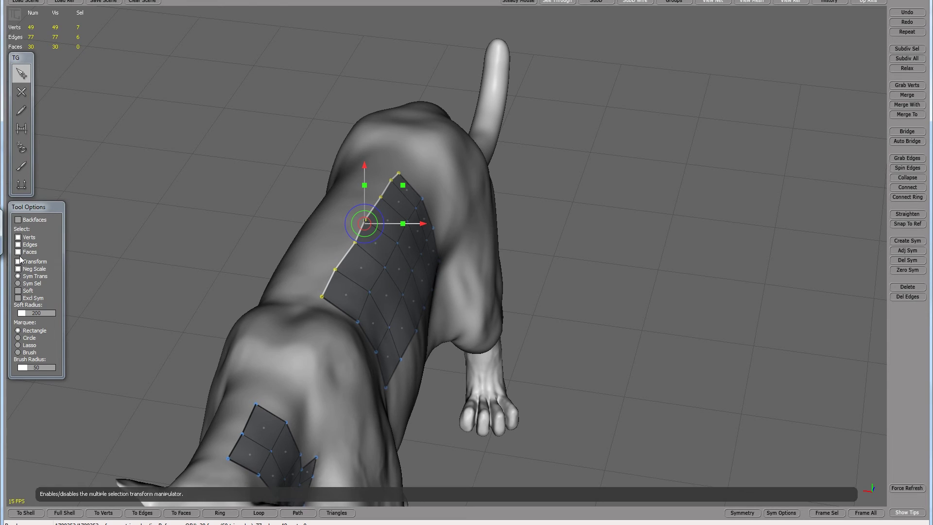
pyautogui.click(195, 179)
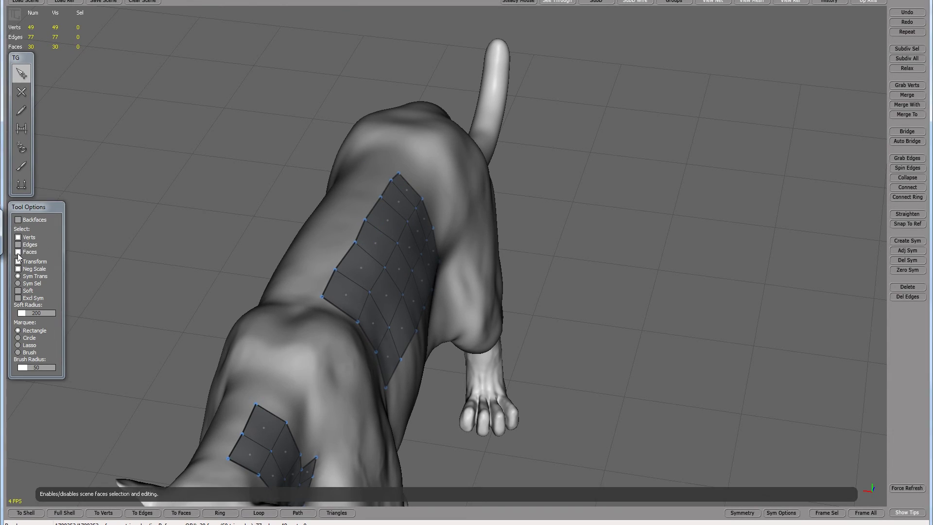
pyautogui.moveTo(378, 252); pyautogui.dragTo(404, 283)
pyautogui.keyDown('alt'); pyautogui.moveTo(249, 224); pyautogui.dragTo(308, 195); pyautogui.keyUp('alt')
pyautogui.moveTo(335, 116); pyautogui.dragTo(420, 267)
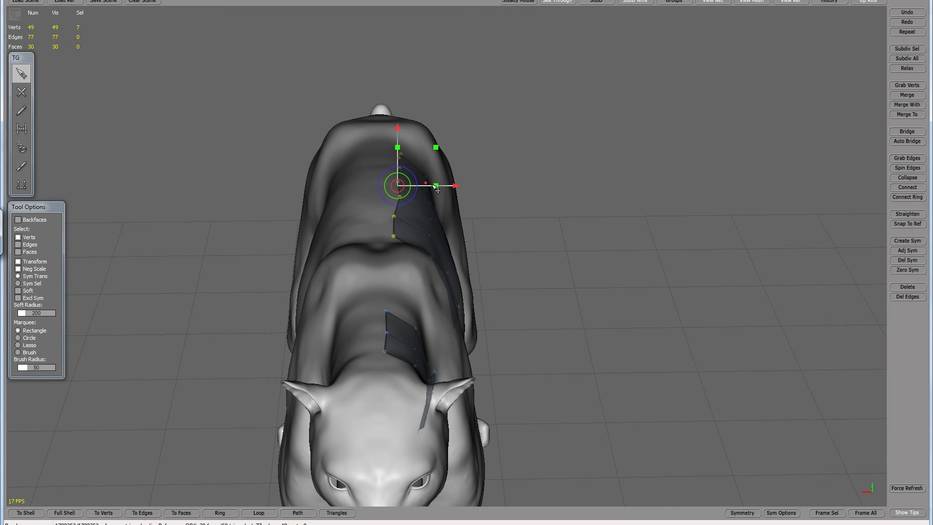
pyautogui.moveTo(459, 190); pyautogui.dragTo(447, 218)
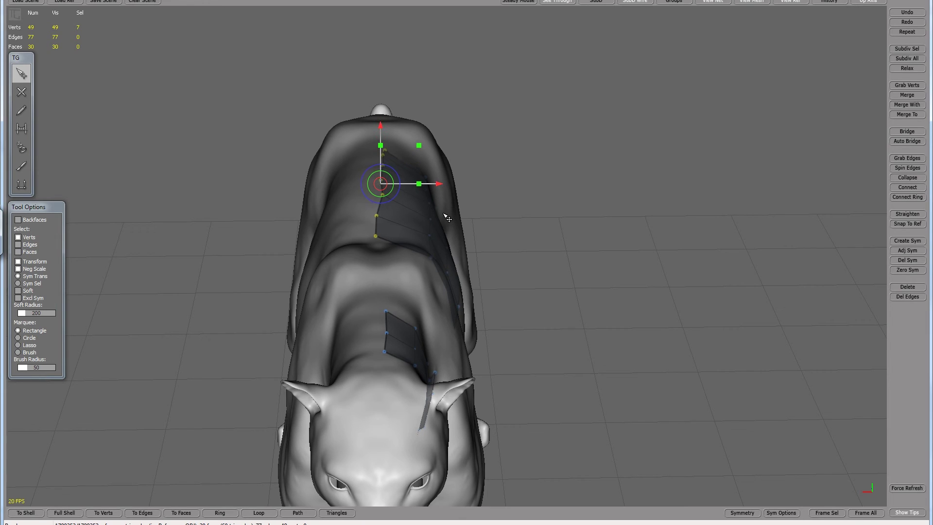
# Undo the sideways move of the flank patch's upper seven vertices and align them to the symmetry plane with Zero Sym.
pyautogui.hotkey('ctrl', 'z')
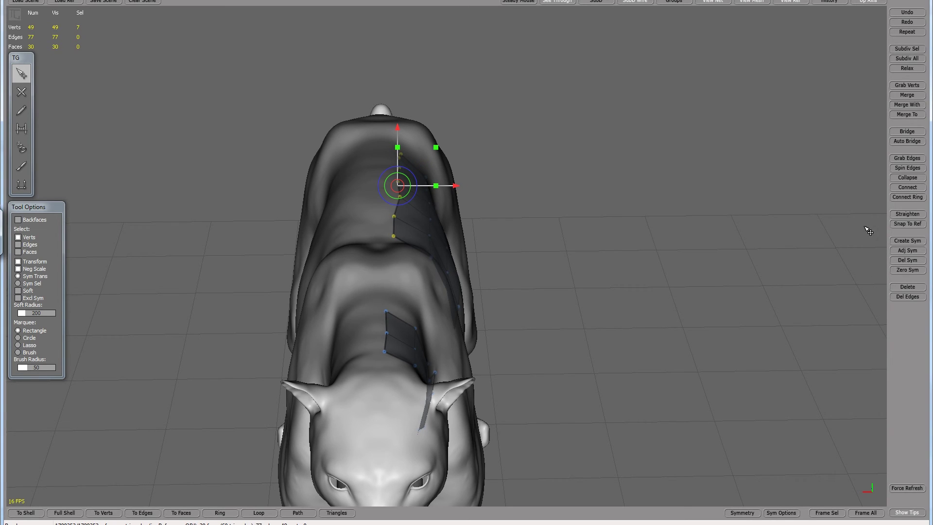
pyautogui.click(907, 269)
pyautogui.moveTo(539, 240); pyautogui.dragTo(486, 224, button='middle')
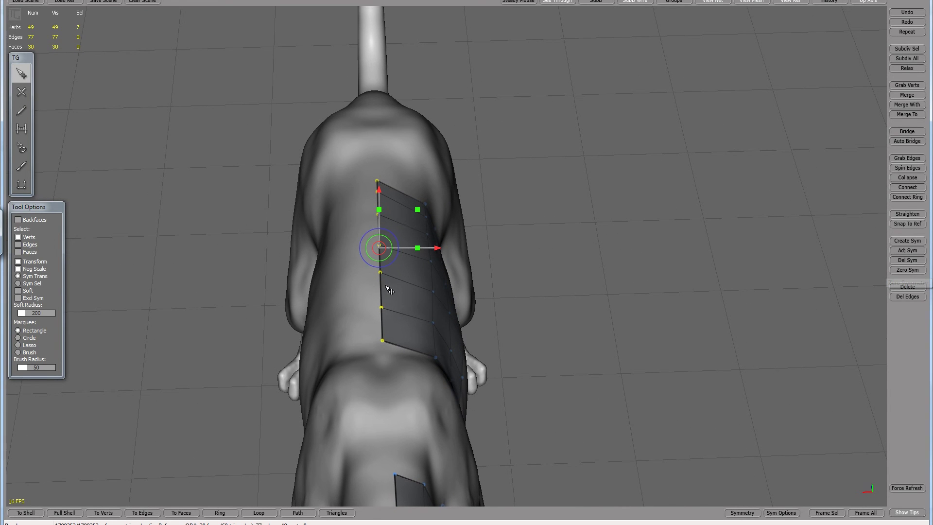
# Select the neck patch's three vertices along the spine and align them to the symmetry plane with Zero Sym.
pyautogui.moveTo(641, 248); pyautogui.dragTo(400, 243, button='middle')
pyautogui.moveTo(320, 216); pyautogui.dragTo(358, 264)
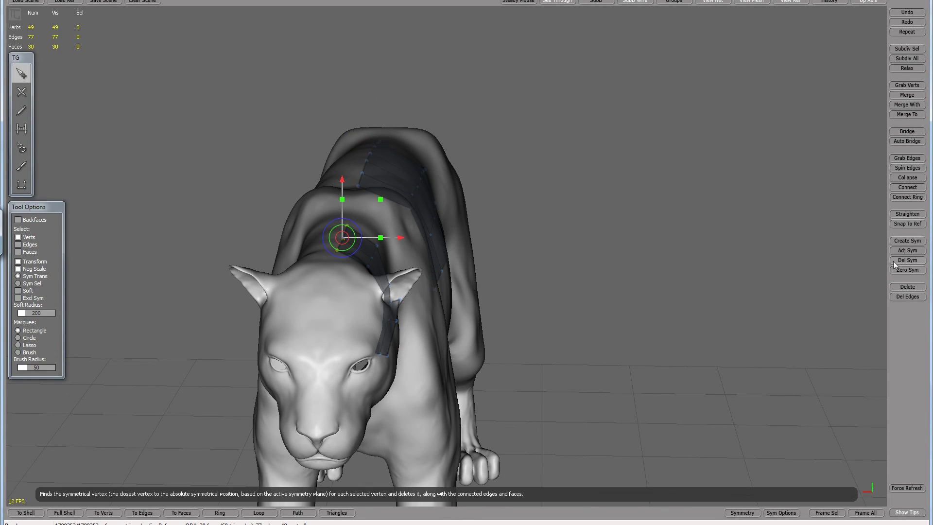
pyautogui.moveTo(523, 204); pyautogui.dragTo(502, 269, button='middle')
pyautogui.moveTo(704, 354); pyautogui.dragTo(569, 380, button='middle')
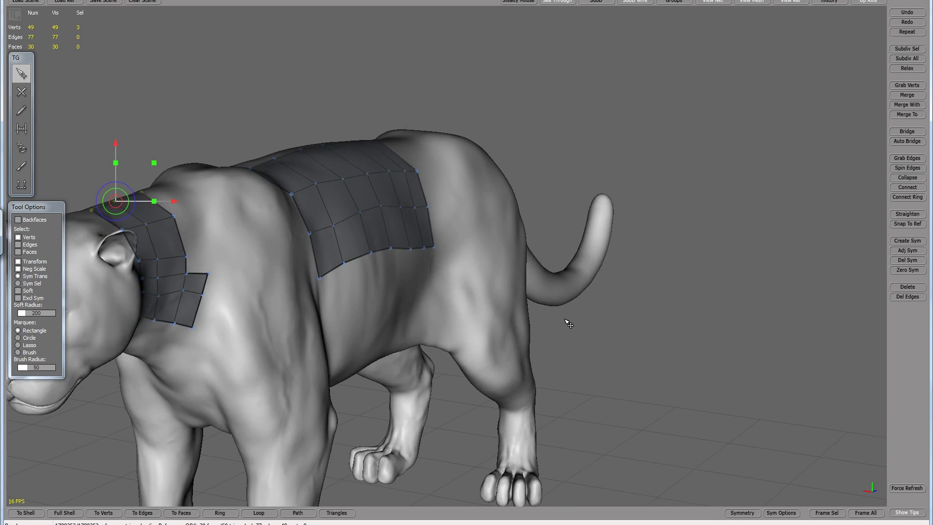
# Examine the placement of the neck and flank patches on the whole jaguar body from the front and side.
pyautogui.scroll(-4, 505, 328)
pyautogui.moveTo(480, 358); pyautogui.dragTo(456, 368, button='middle')
pyautogui.moveTo(319, 342)
pyautogui.mouseDown(button='middle')
pyautogui.moveTo(322, 260)
pyautogui.moveTo(227, 287)
pyautogui.moveTo(309, 356)
pyautogui.mouseUp(button='middle')
pyautogui.moveTo(307, 315)
pyautogui.mouseDown(button='middle')
pyautogui.moveTo(323, 371)
pyautogui.moveTo(309, 338)
pyautogui.moveTo(317, 314)
pyautogui.mouseUp(button='middle')
pyautogui.scroll(3, 321, 309)
pyautogui.moveTo(264, 328); pyautogui.dragTo(296, 259, button='middle')
pyautogui.scroll(-4, 263, 284)
pyautogui.scroll(3, 299, 263)
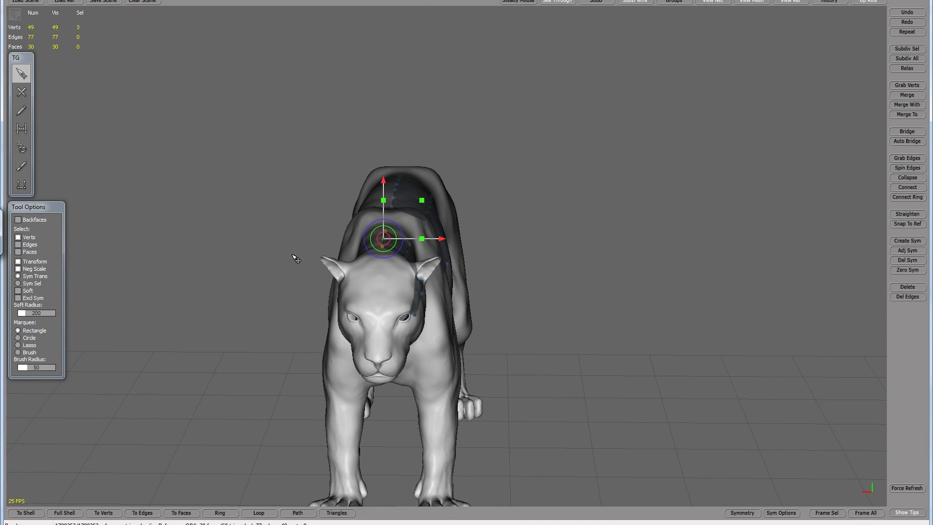
pyautogui.moveTo(309, 201); pyautogui.dragTo(244, 199, button='middle')
pyautogui.moveTo(156, 225); pyautogui.dragTo(184, 174, button='middle')
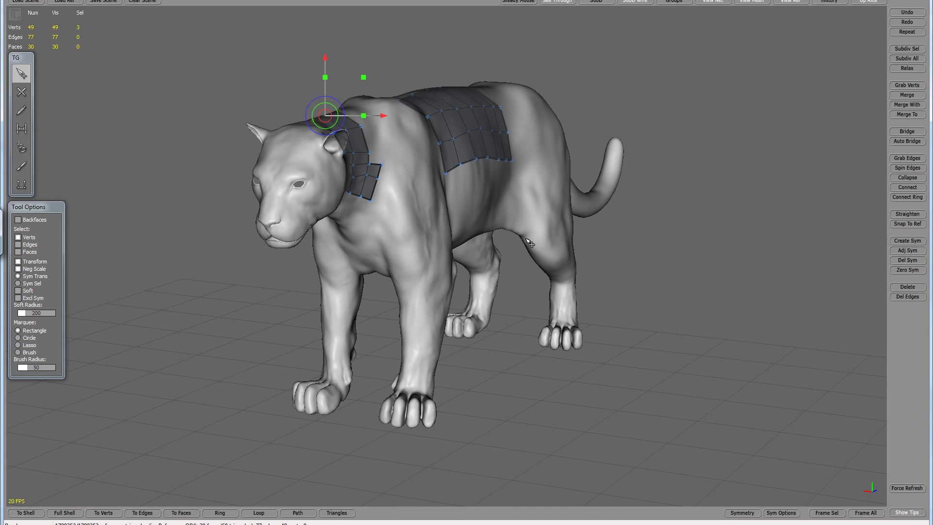
pyautogui.moveTo(230, 324); pyautogui.dragTo(253, 325, button='middle')
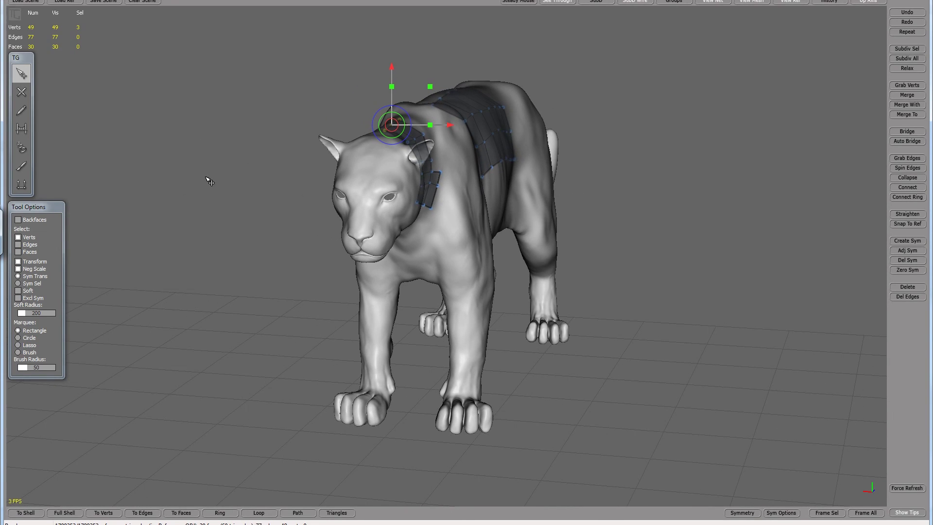